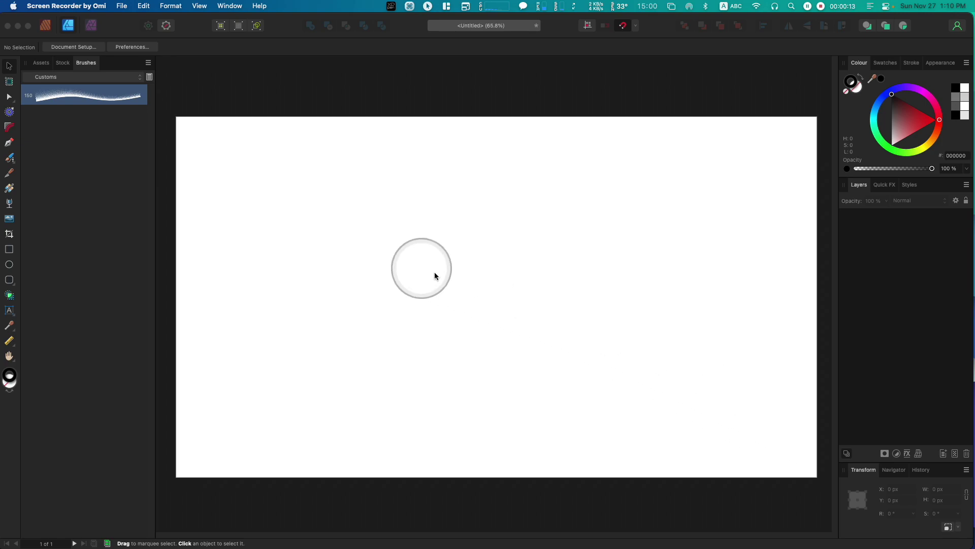
Draw a test line with the 150 px halftone brush, bend it into a sag, then delete it
{"action": "left_click", "coordinate": [9, 142]}
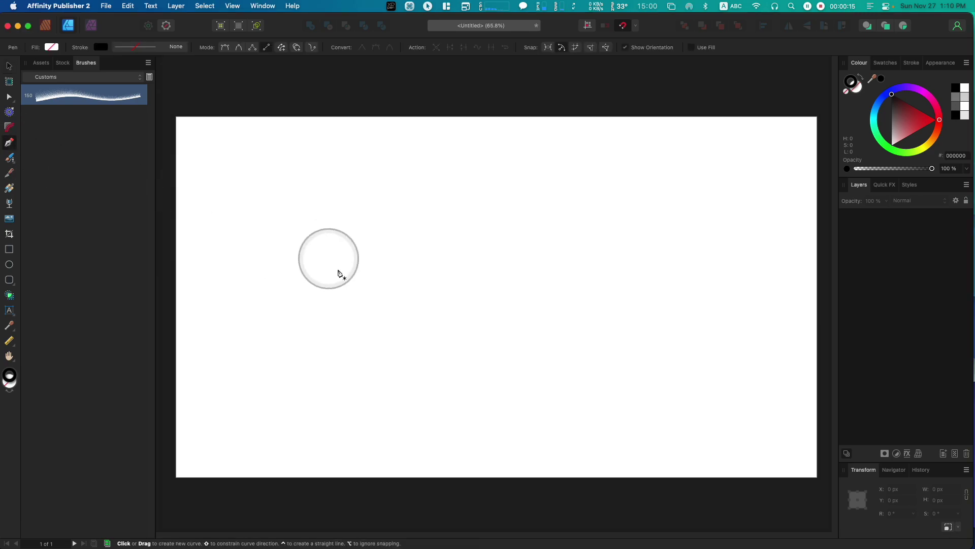
{"action": "left_click", "coordinate": [285, 268]}
{"action": "left_click", "coordinate": [705, 287]}
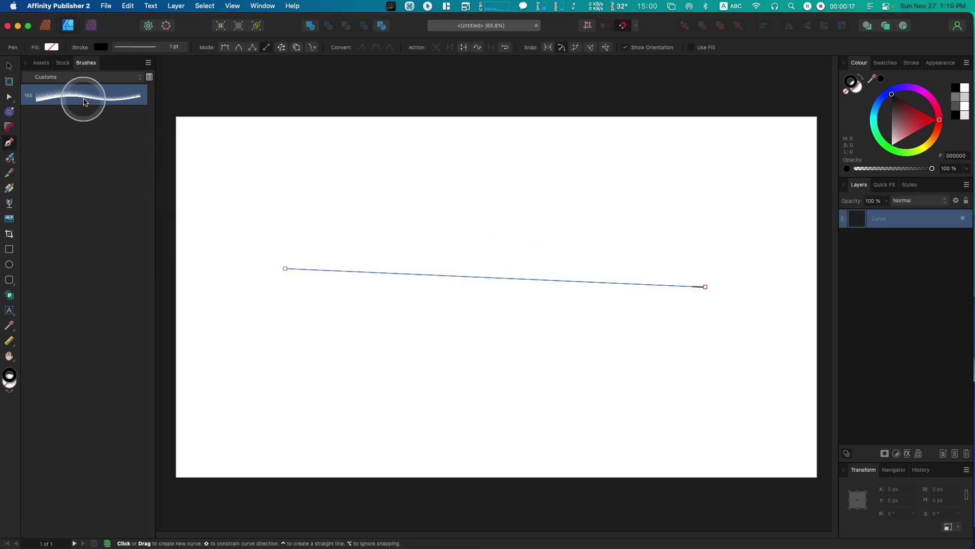
{"action": "left_click", "coordinate": [81, 96]}
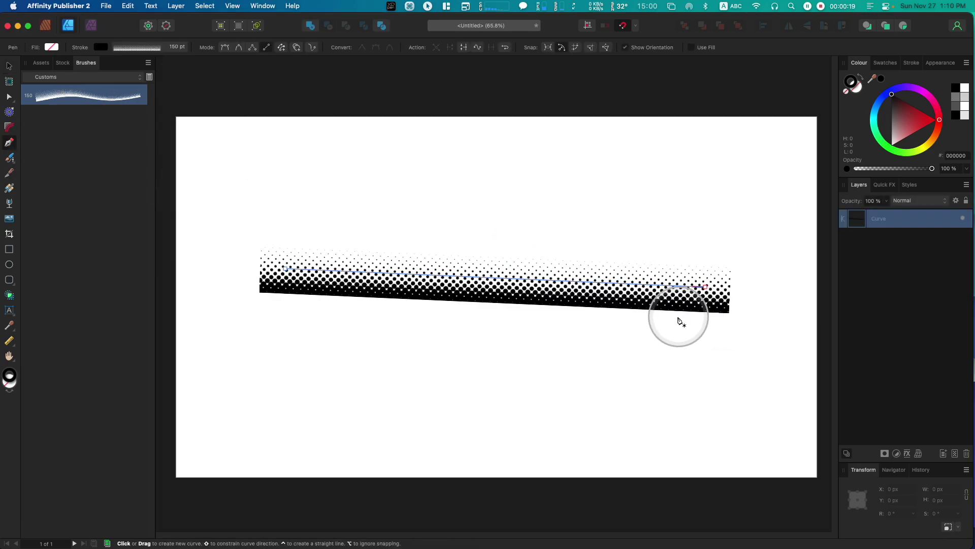
{"action": "key", "text": "a"}
{"action": "mouse_move", "coordinate": [498, 274]}
{"action": "left_mouse_down"}
{"action": "mouse_move", "coordinate": [492, 340]}
{"action": "mouse_move", "coordinate": [488, 192]}
{"action": "mouse_move", "coordinate": [489, 307]}
{"action": "mouse_move", "coordinate": [483, 276]}
{"action": "left_mouse_up"}
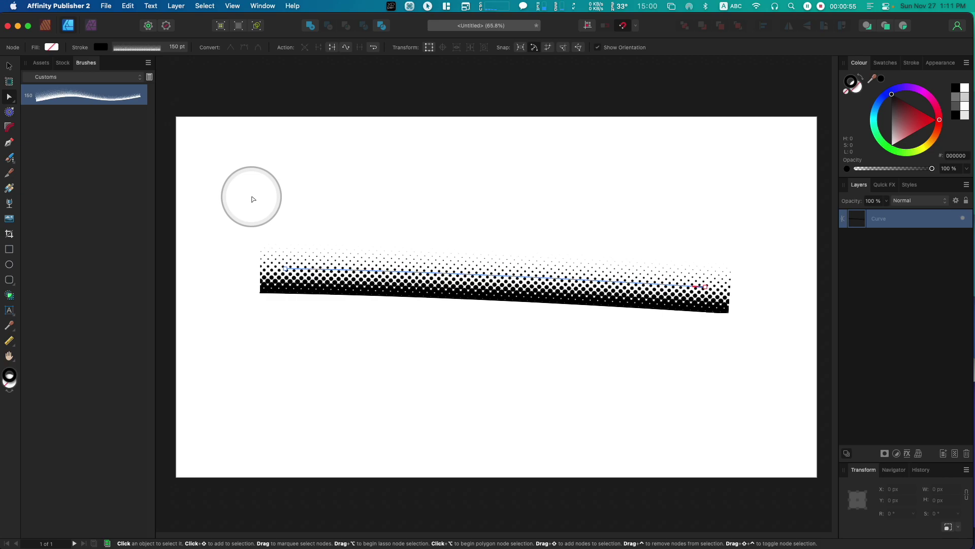
{"action": "left_click_drag", "start_coordinate": [253, 198], "coordinate": [760, 389]}
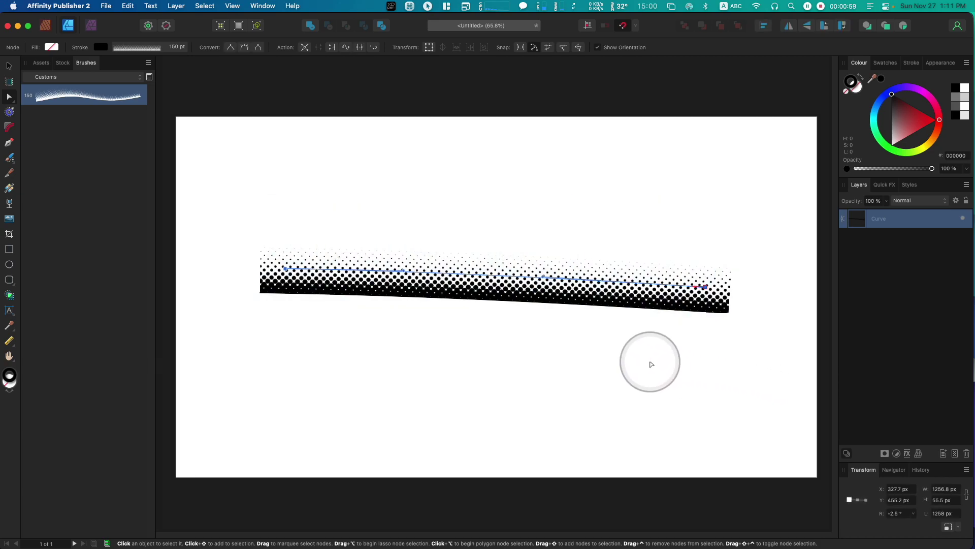
{"action": "key", "text": "BackSpace"}
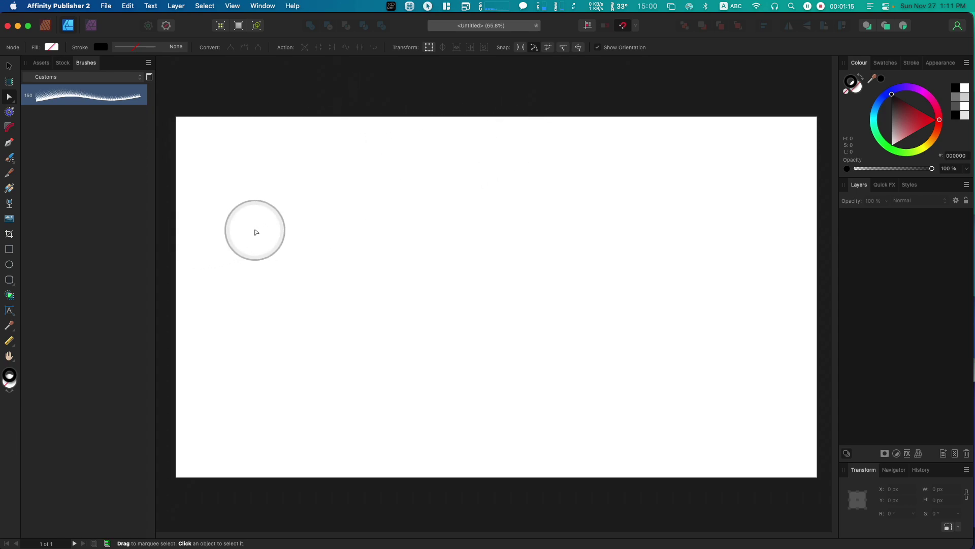
Draw a wide rectangle across the page centre with no stroke and a grey just darker than 45%
{"action": "left_click", "coordinate": [10, 249]}
{"action": "left_click_drag", "start_coordinate": [283, 209], "coordinate": [678, 326]}
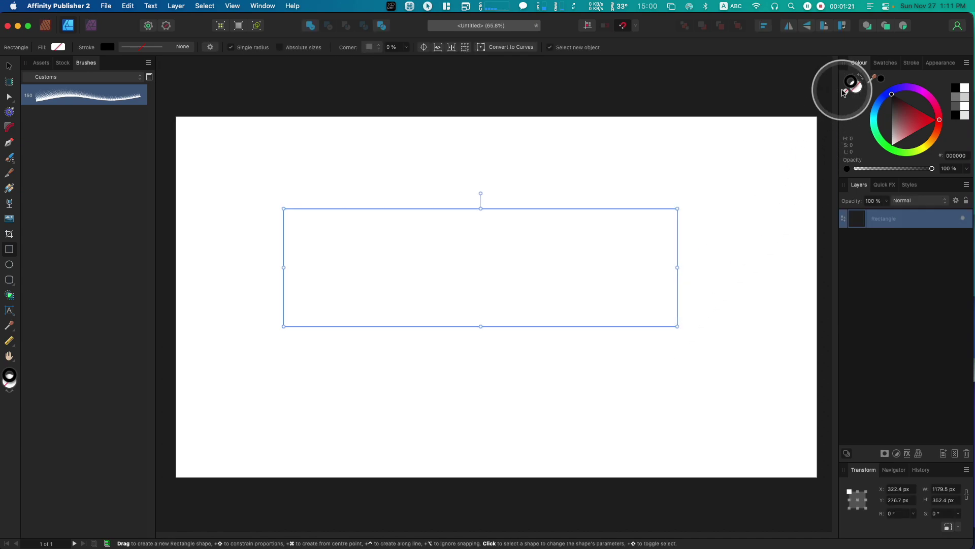
{"action": "left_click", "coordinate": [844, 92]}
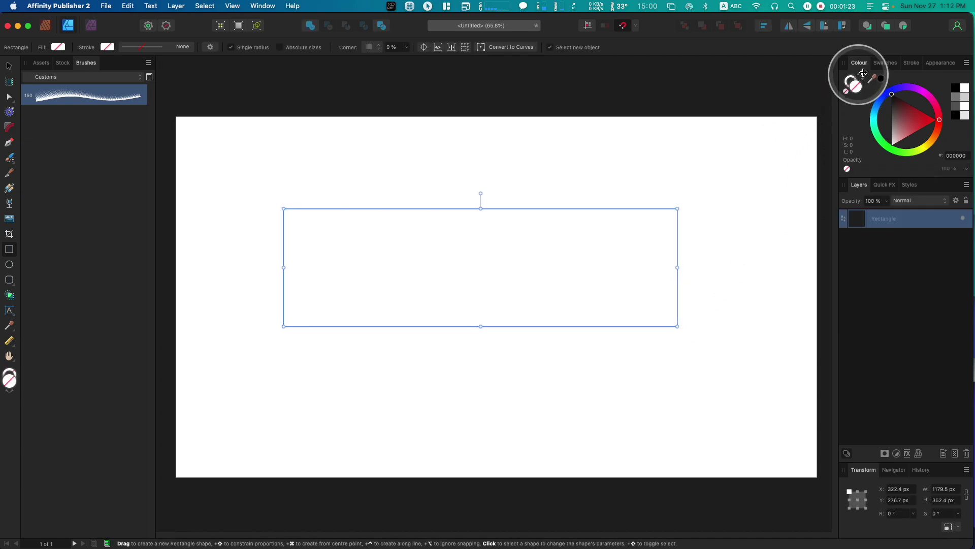
{"action": "left_click", "coordinate": [884, 63]}
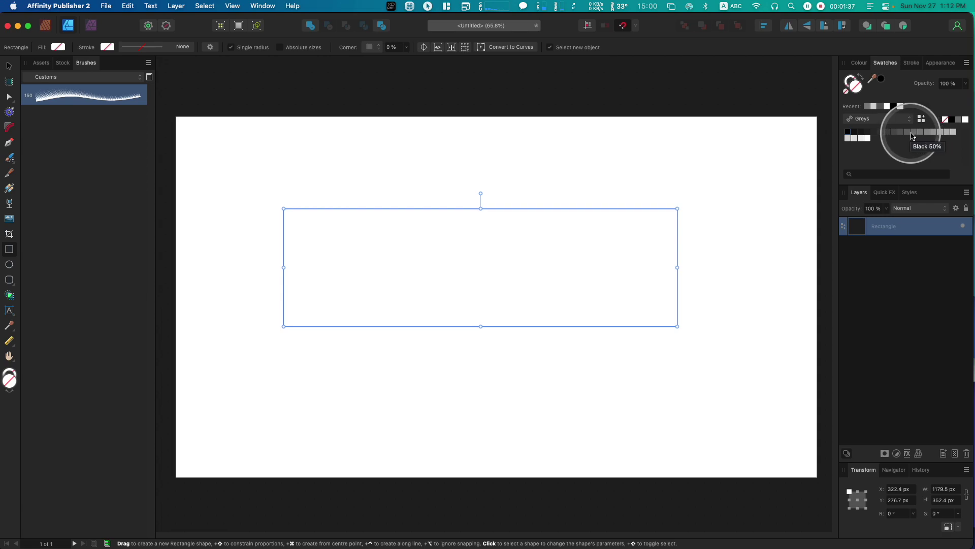
{"action": "left_click", "coordinate": [921, 133]}
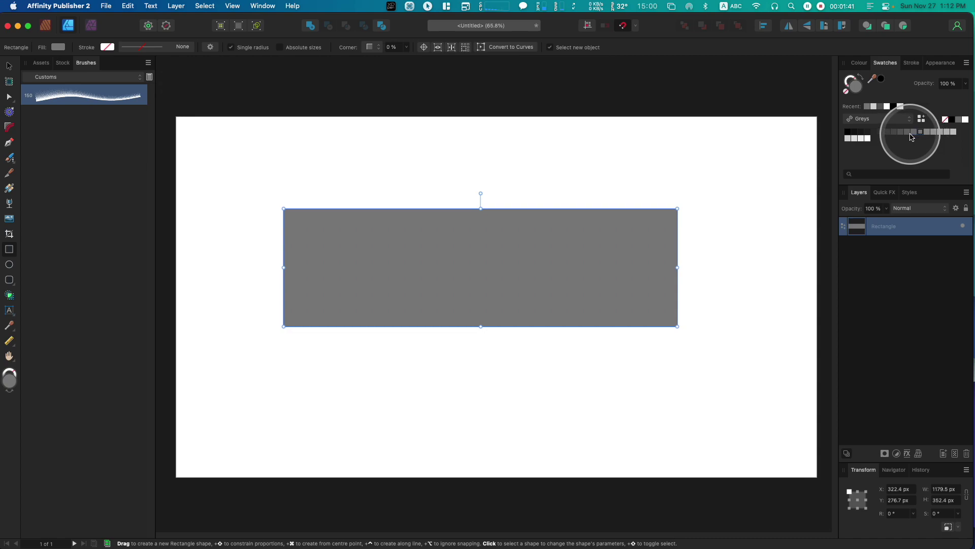
{"action": "left_click", "coordinate": [914, 132]}
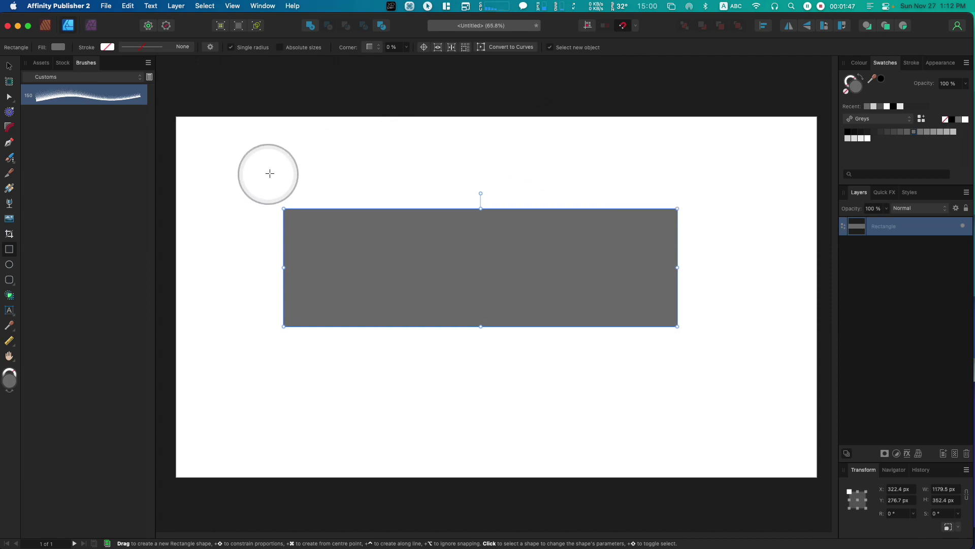
In the Photo persona, apply the Filters > Colours > Halftone filter to the rectangle
{"action": "left_click", "coordinate": [91, 25]}
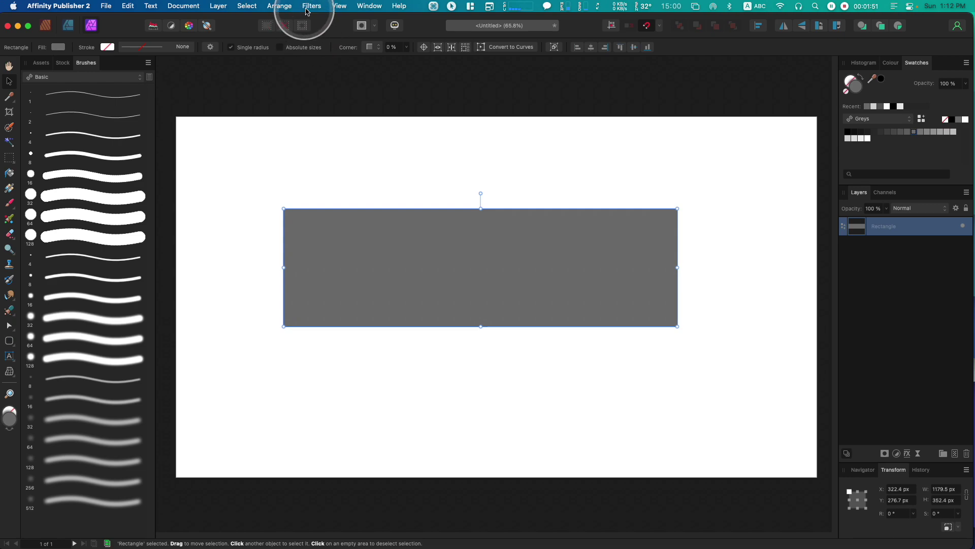
{"action": "left_click", "coordinate": [310, 7]}
{"action": "mouse_move", "coordinate": [324, 94]}
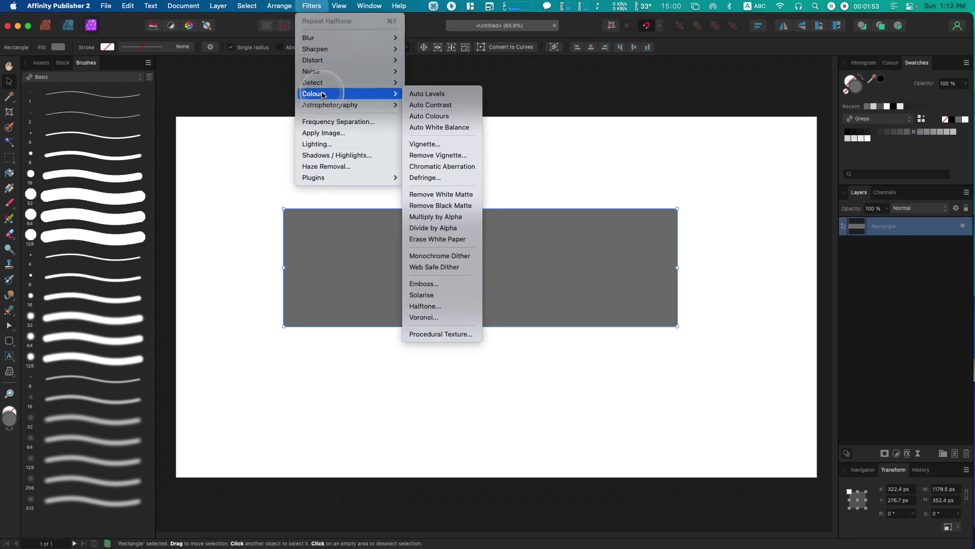
{"action": "left_click", "coordinate": [453, 307]}
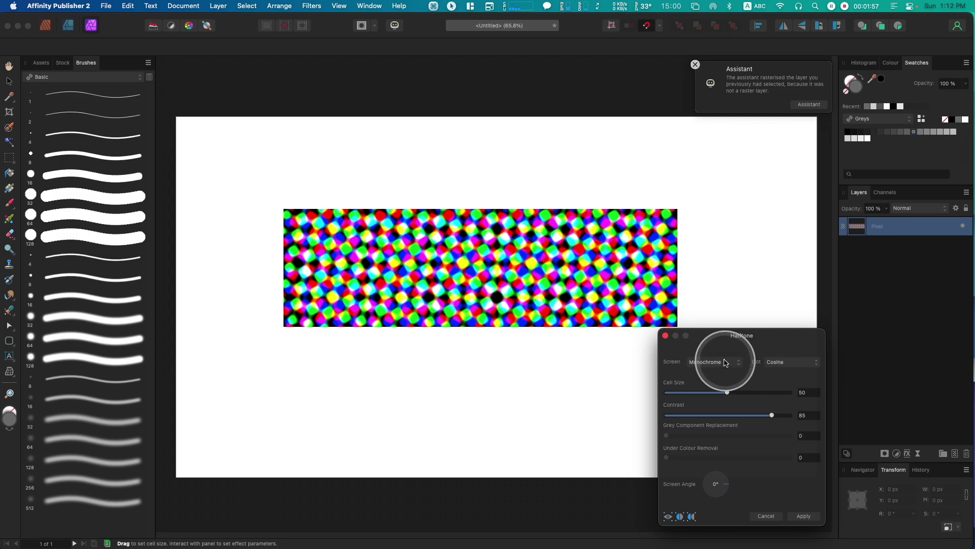
Set the halftone to Monochrome screen, Round dots and a 45° screen angle, then apply
{"action": "left_click", "coordinate": [717, 362]}
{"action": "left_click", "coordinate": [724, 362]}
{"action": "left_click", "coordinate": [786, 362]}
{"action": "left_click", "coordinate": [786, 372]}
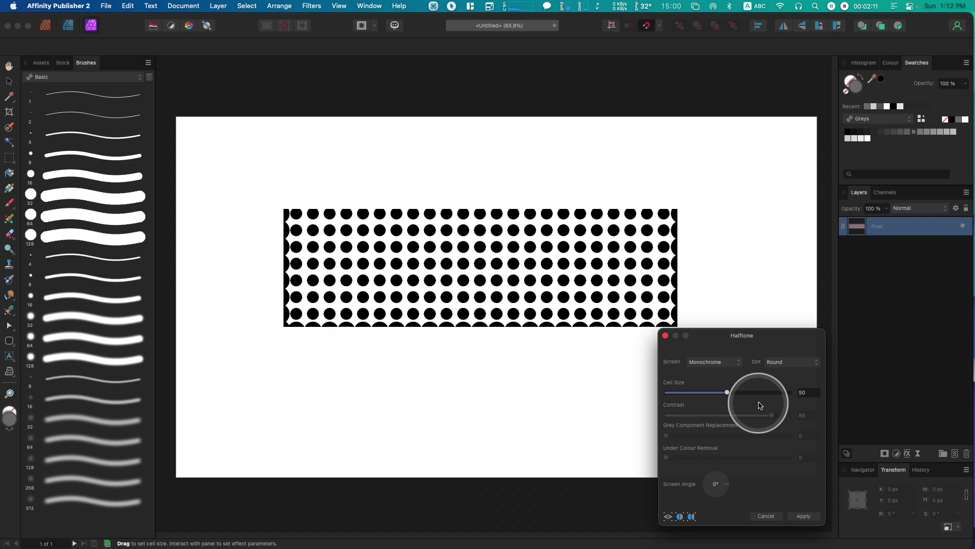
{"action": "left_click", "coordinate": [790, 361]}
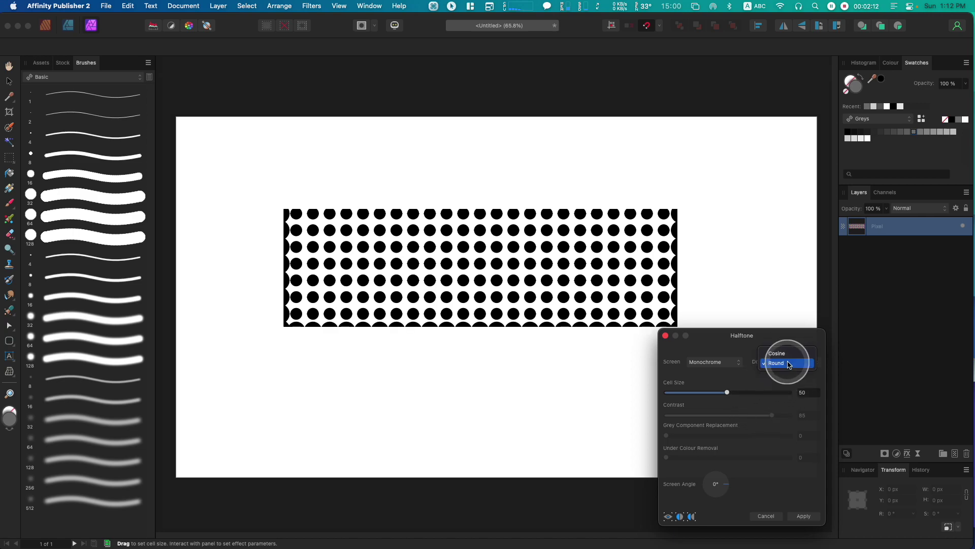
{"action": "left_click", "coordinate": [751, 390]}
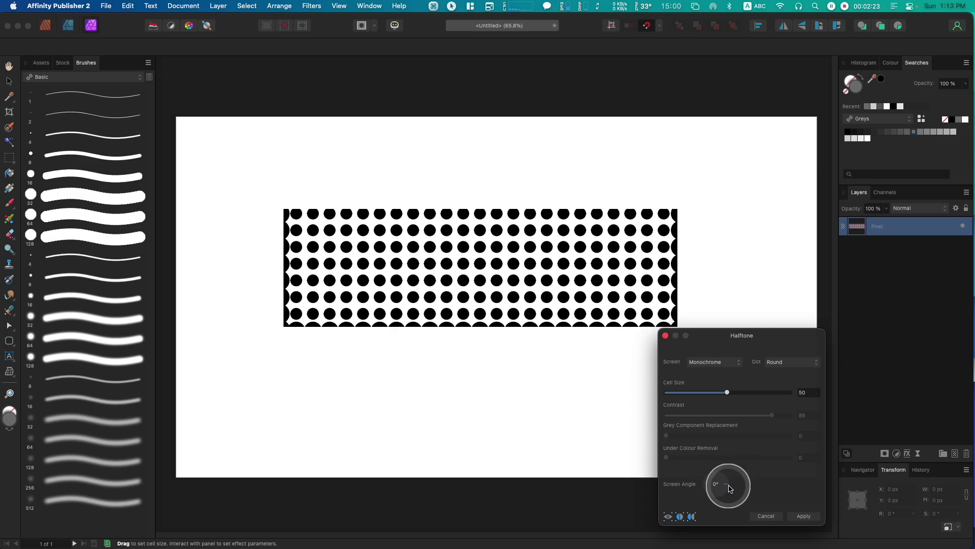
{"action": "mouse_move", "coordinate": [730, 489]}
{"action": "left_mouse_down"}
{"action": "mouse_move", "coordinate": [715, 468]}
{"action": "mouse_move", "coordinate": [729, 488]}
{"action": "left_mouse_up"}
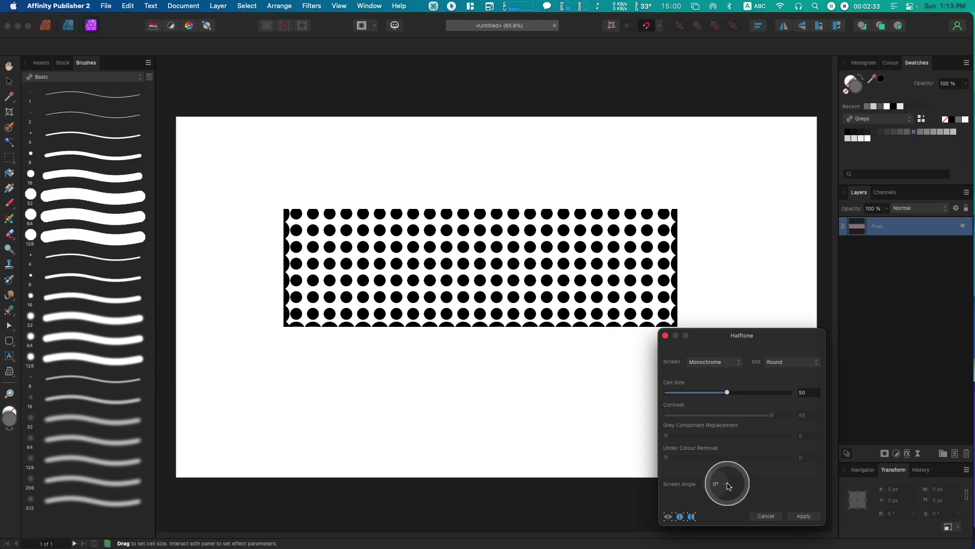
{"action": "left_click_drag", "start_coordinate": [729, 486], "coordinate": [726, 481]}
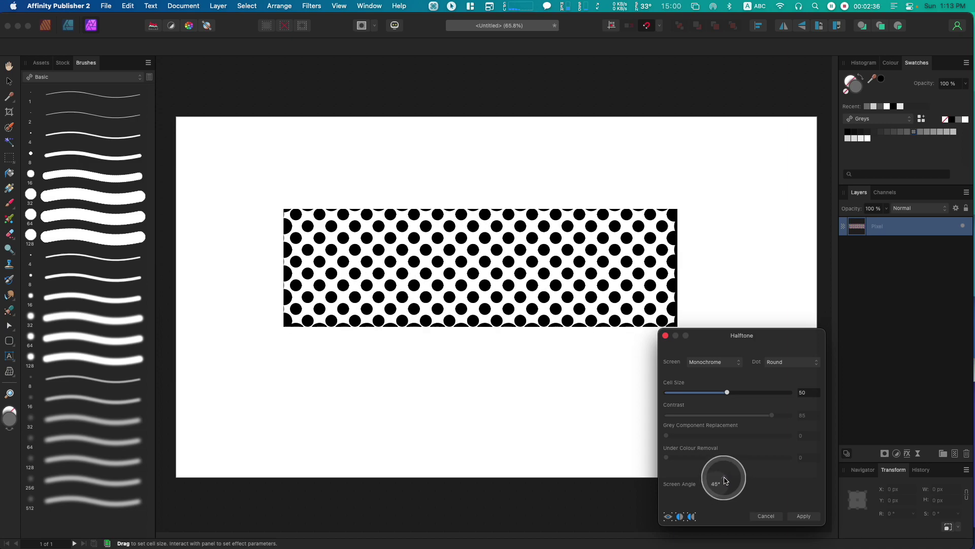
{"action": "left_click", "coordinate": [805, 517]}
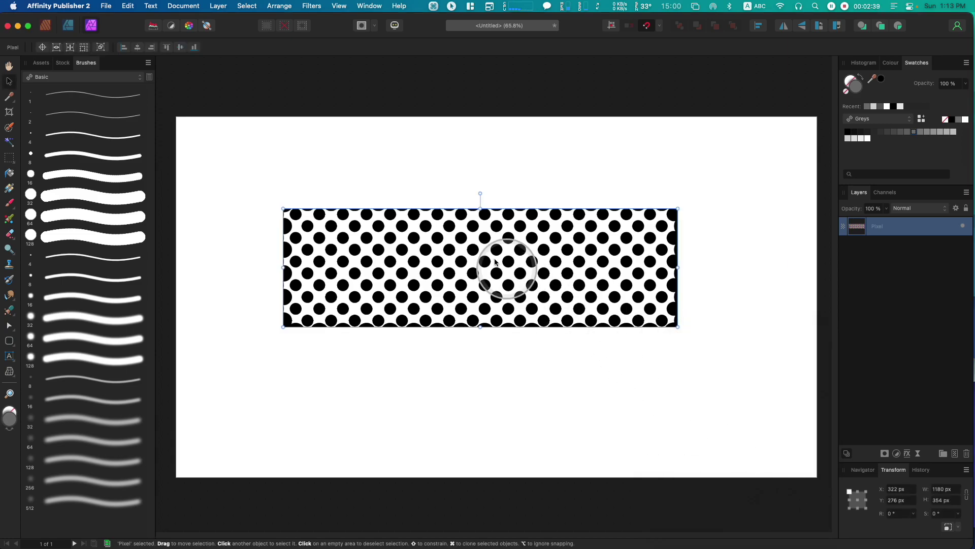
Move the halftone pattern up and to the right, then list the Inks brush category
{"action": "left_click_drag", "start_coordinate": [488, 286], "coordinate": [582, 248]}
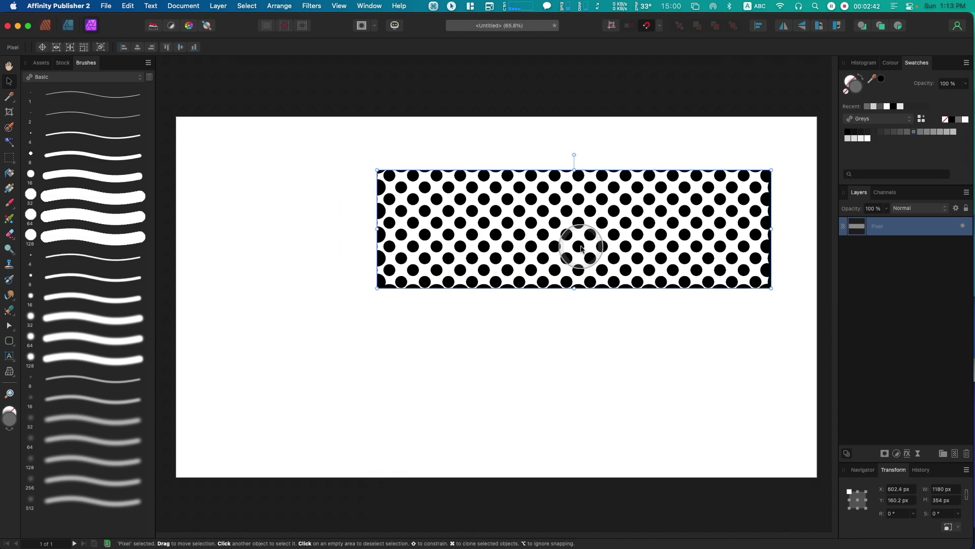
{"action": "left_click", "coordinate": [68, 25]}
{"action": "left_click", "coordinate": [66, 77]}
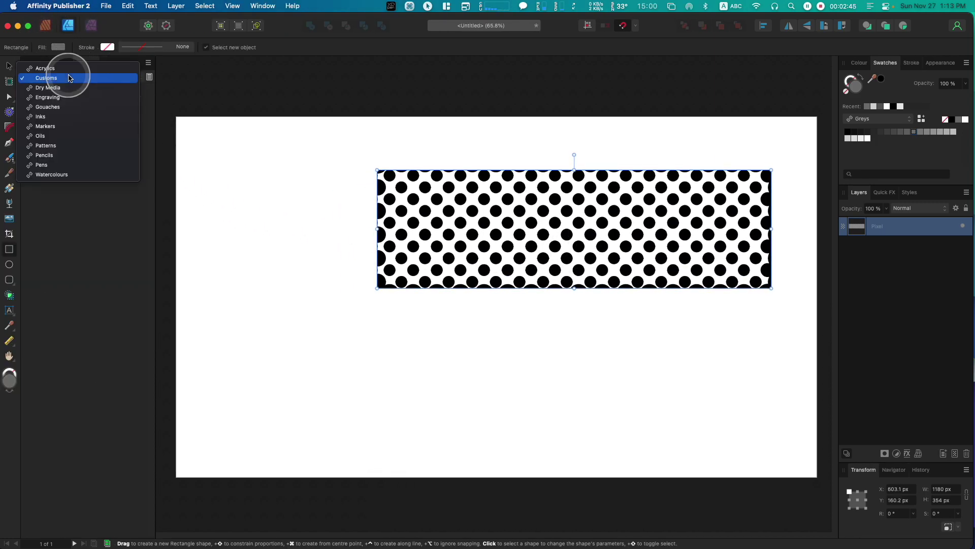
{"action": "left_click", "coordinate": [70, 117]}
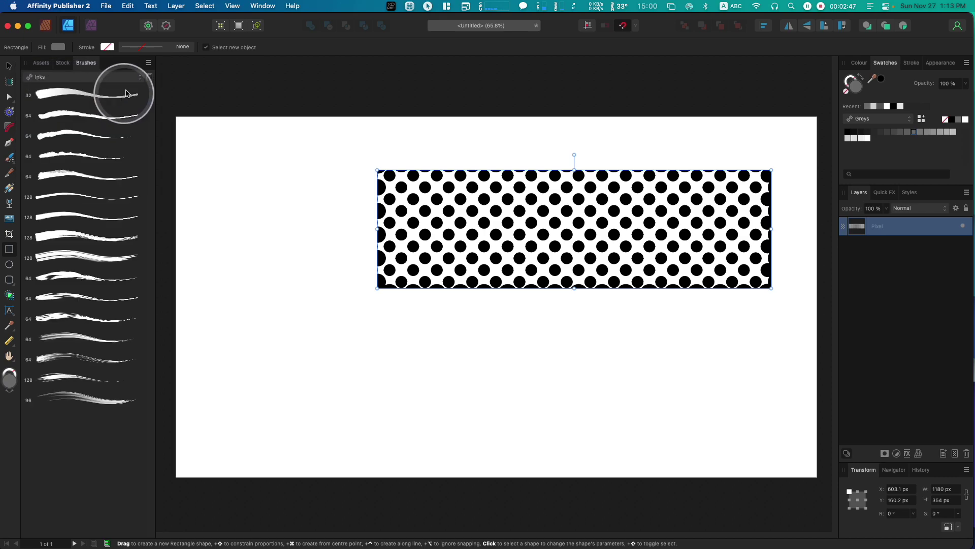
Inspect a 64 px Inks brush's settings and close the editor without creating a brush
{"action": "double_click", "coordinate": [94, 113]}
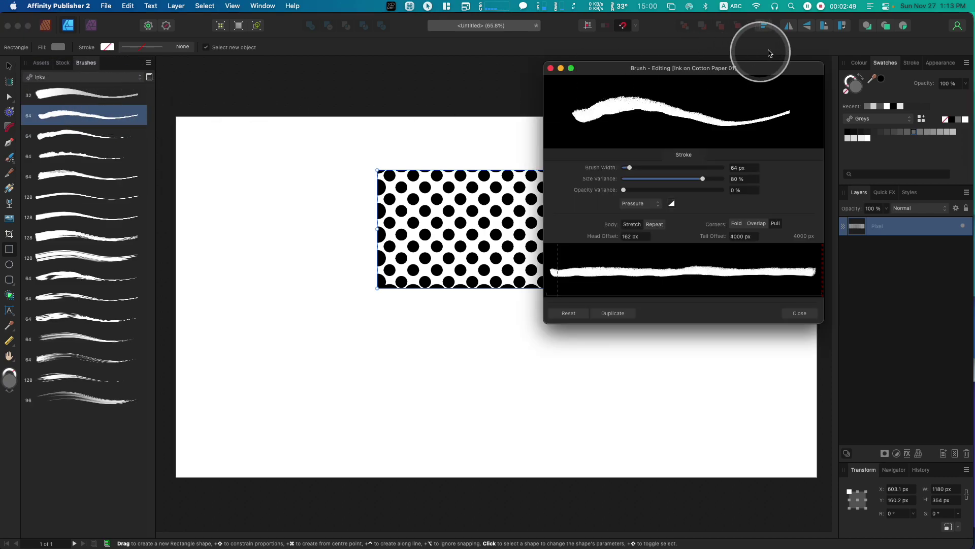
{"action": "mouse_move", "coordinate": [759, 72]}
{"action": "left_mouse_down"}
{"action": "mouse_move", "coordinate": [473, 90]}
{"action": "mouse_move", "coordinate": [385, 79]}
{"action": "left_mouse_up"}
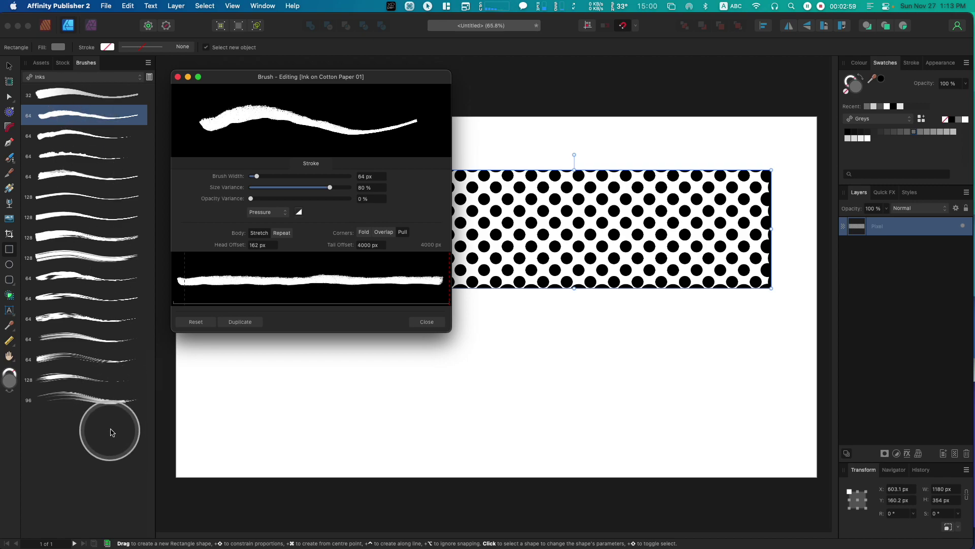
{"action": "left_click", "coordinate": [149, 62]}
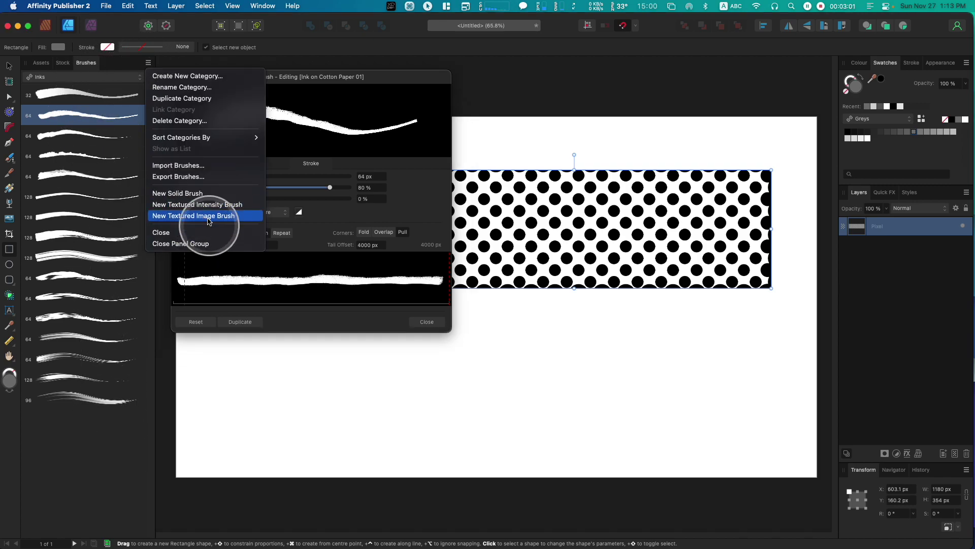
{"action": "left_click", "coordinate": [394, 78]}
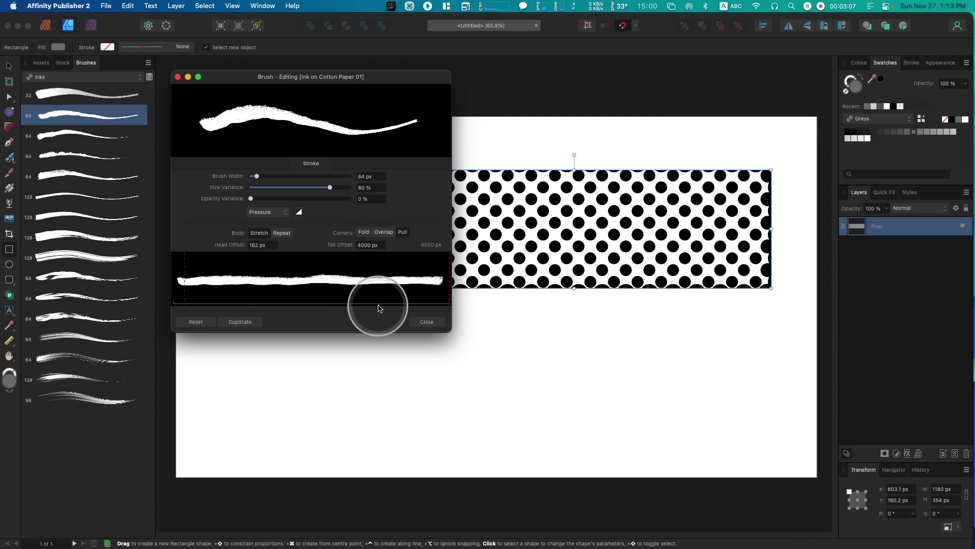
{"action": "left_click", "coordinate": [426, 322]}
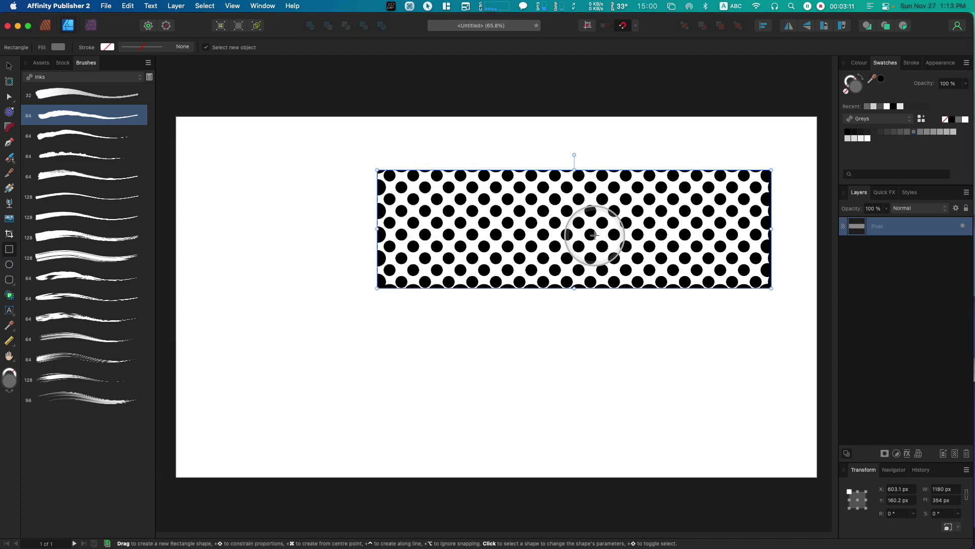
Rasterise the dot-pattern Pixel layer from its Layers panel context menu
{"action": "left_click", "coordinate": [898, 454]}
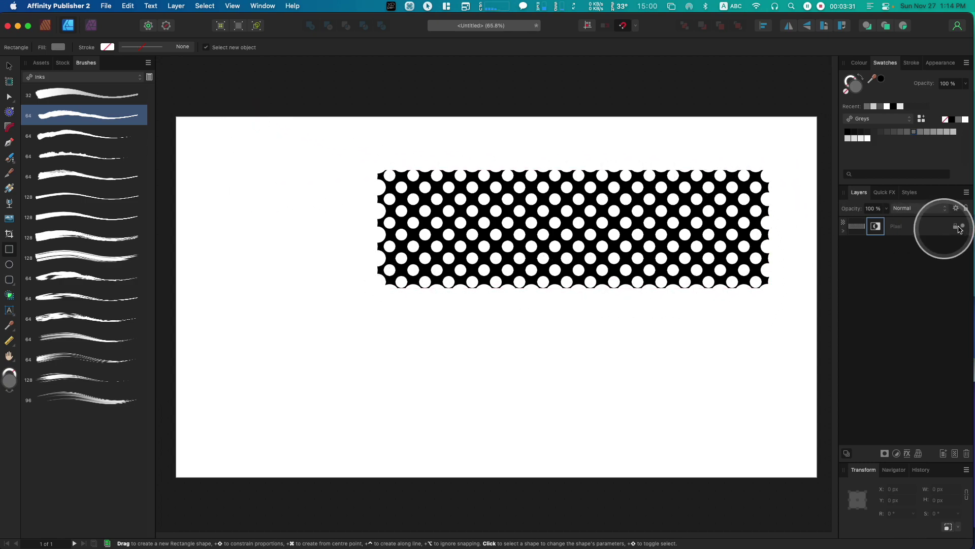
{"action": "right_click", "coordinate": [919, 230]}
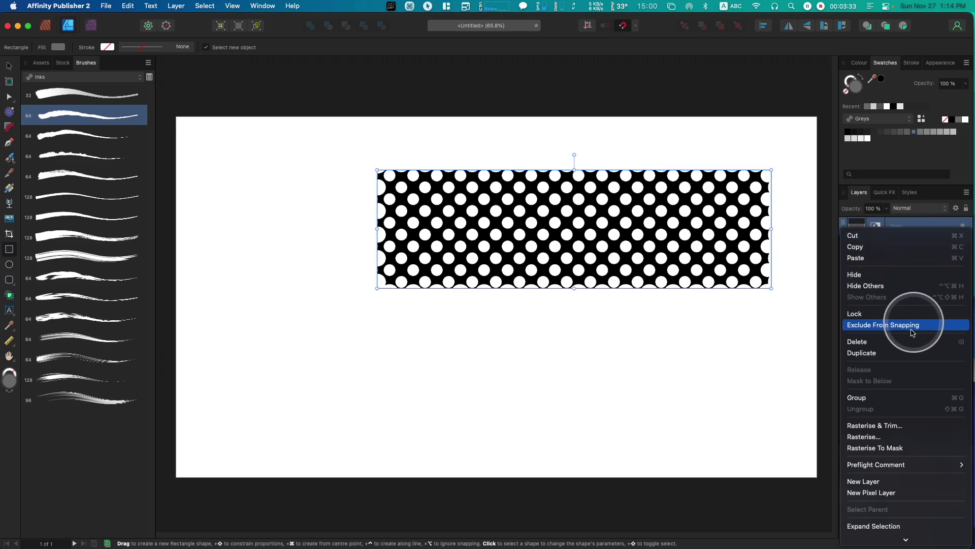
{"action": "left_click", "coordinate": [905, 437]}
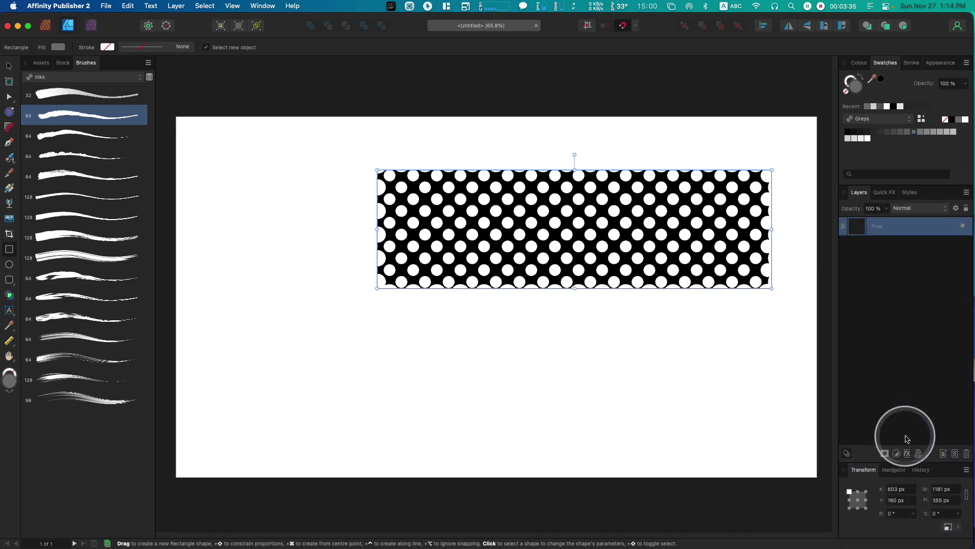
{"action": "left_click", "coordinate": [8, 66]}
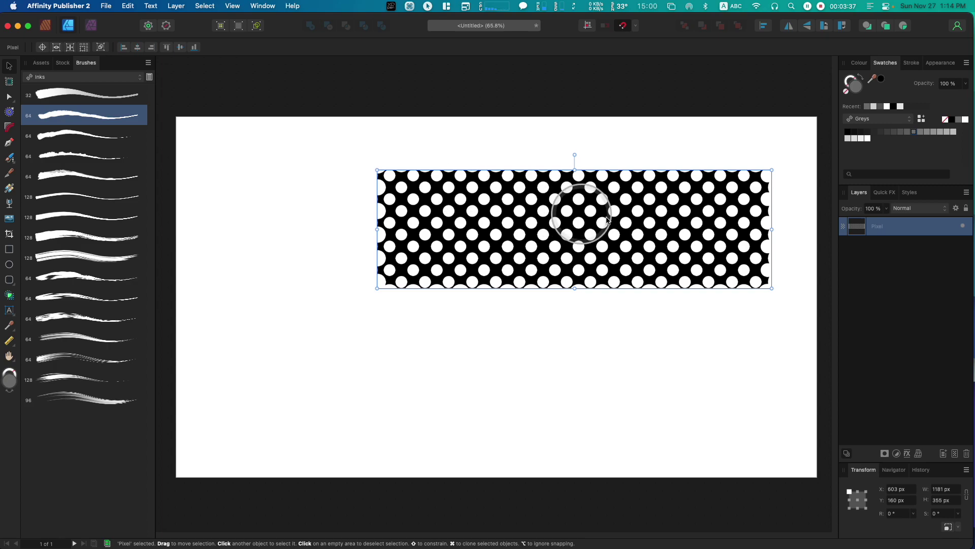
Move the dot pattern left and down, then cut away its top strip of partial dots
{"action": "left_click_drag", "start_coordinate": [661, 239], "coordinate": [574, 259]}
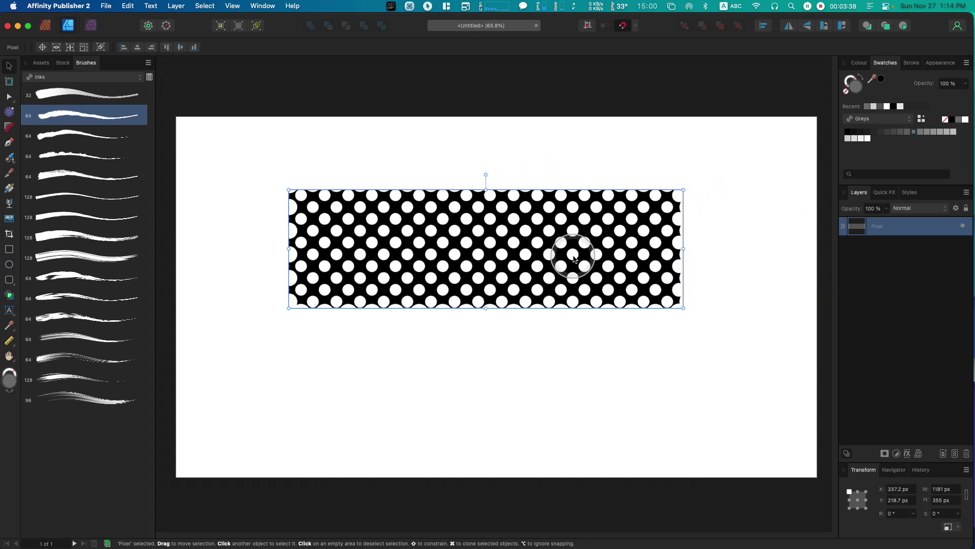
{"action": "left_click", "coordinate": [91, 25]}
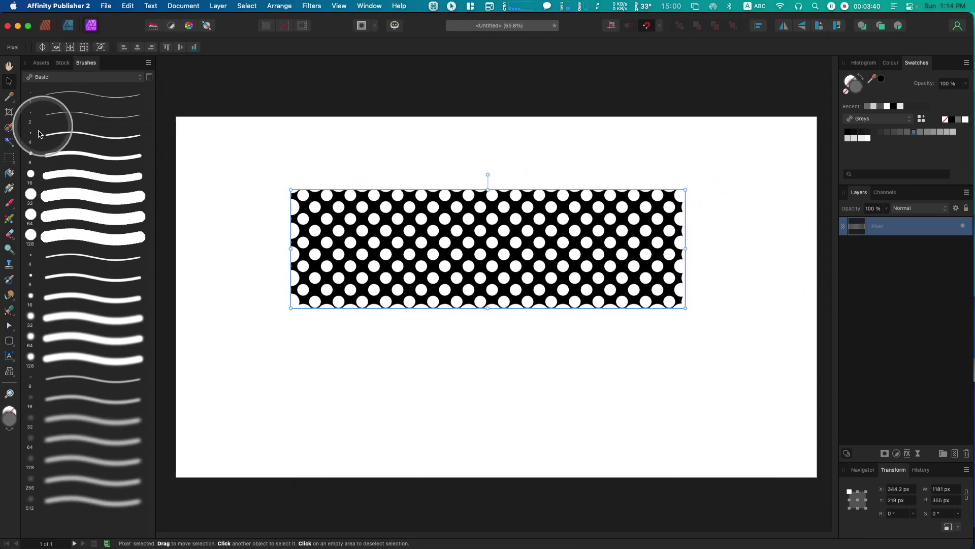
{"action": "left_click", "coordinate": [10, 160]}
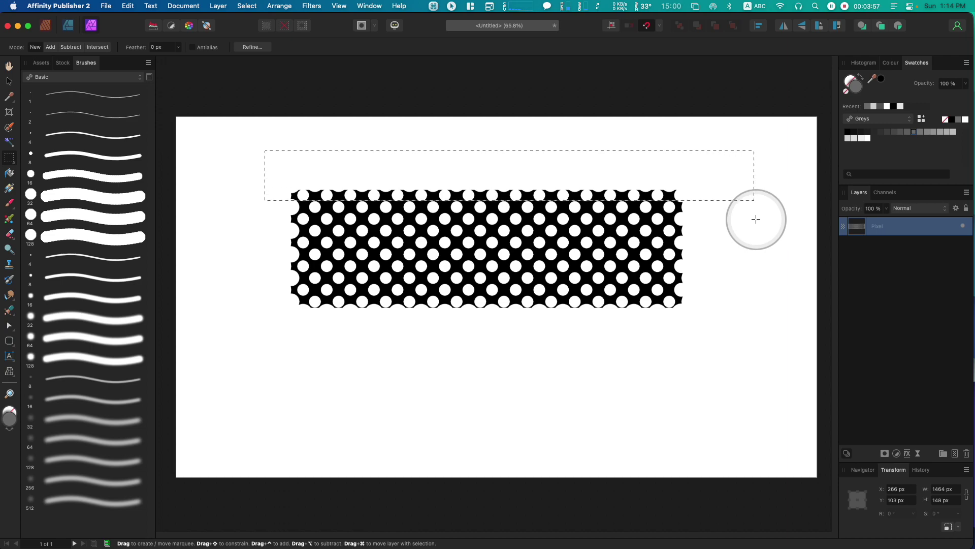
{"action": "key", "text": "super"}
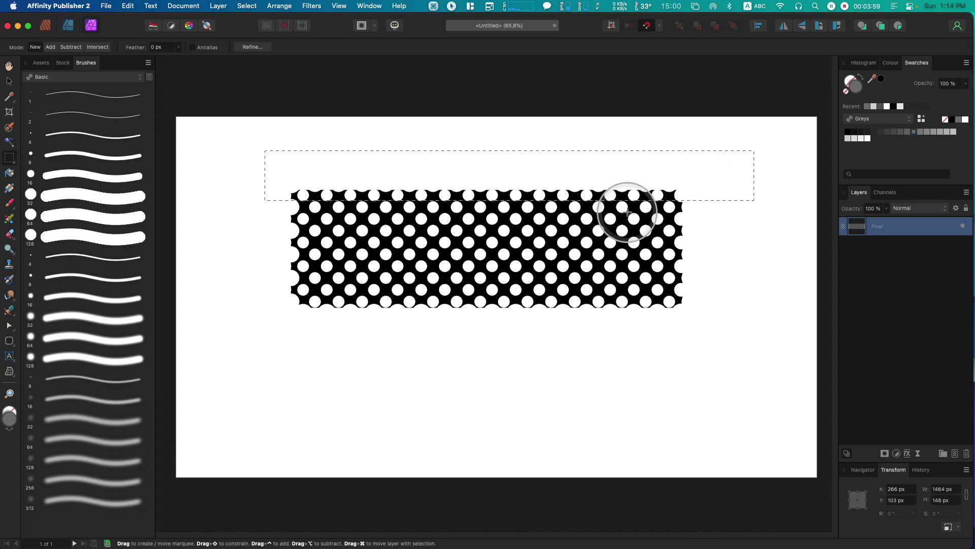
{"action": "key", "text": "super+x"}
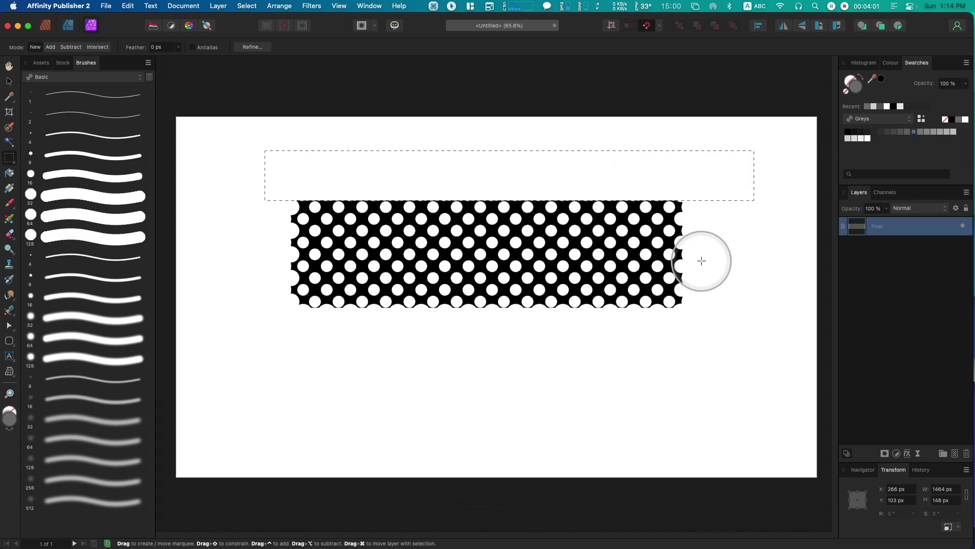
{"action": "key", "text": "Escape"}
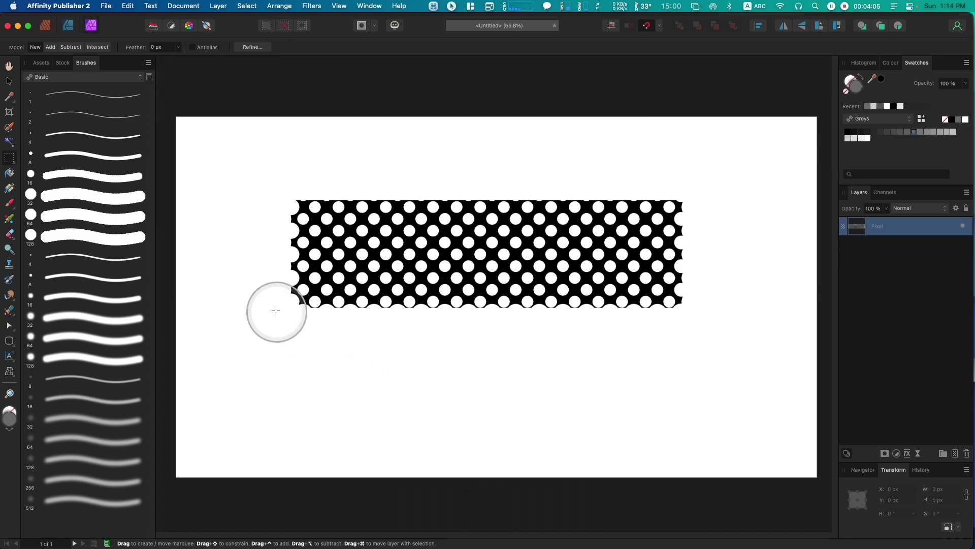
Cut the bottom, right and left strips of partial dots off the pattern and deselect
{"action": "left_click_drag", "start_coordinate": [273, 309], "coordinate": [730, 297]}
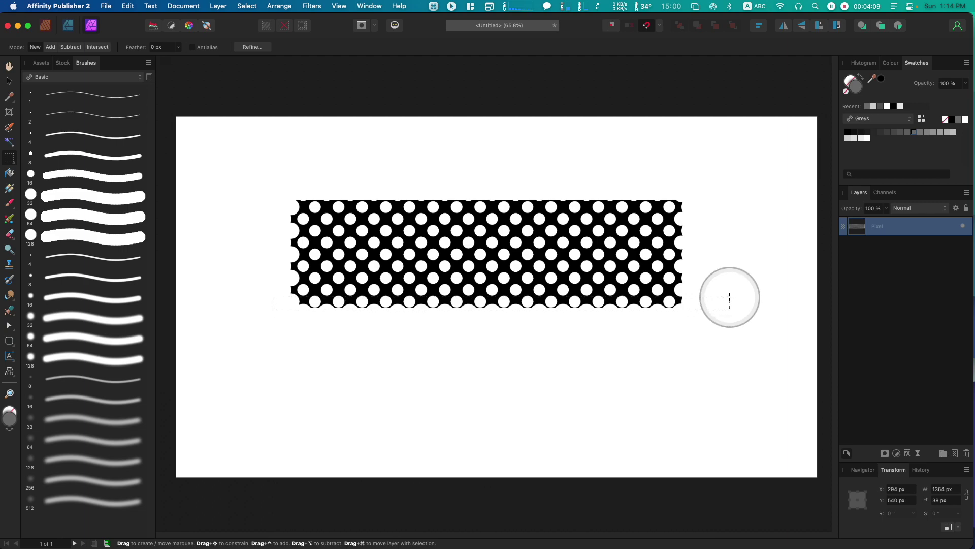
{"action": "key", "text": "super+x"}
{"action": "left_click_drag", "start_coordinate": [741, 354], "coordinate": [676, 184]}
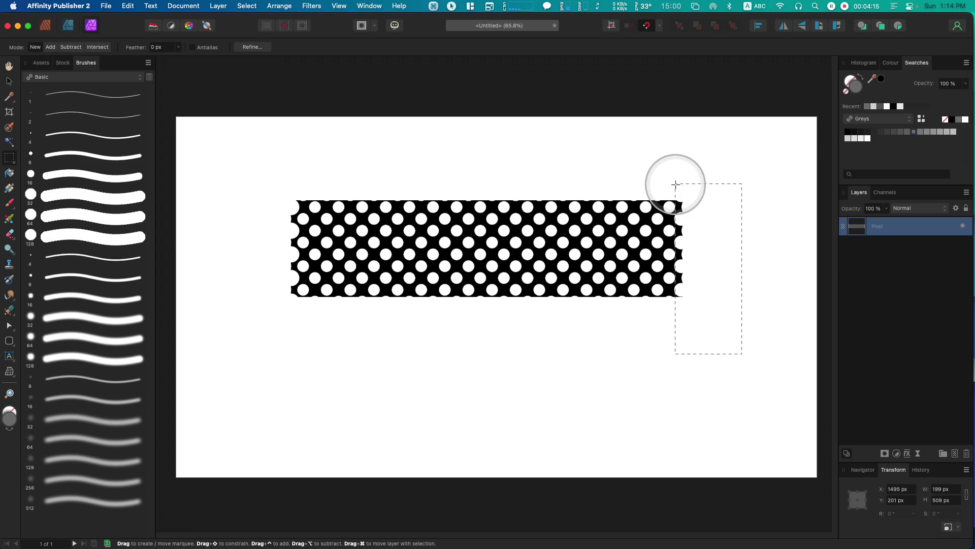
{"action": "key", "text": "super"}
{"action": "key", "text": "super+x"}
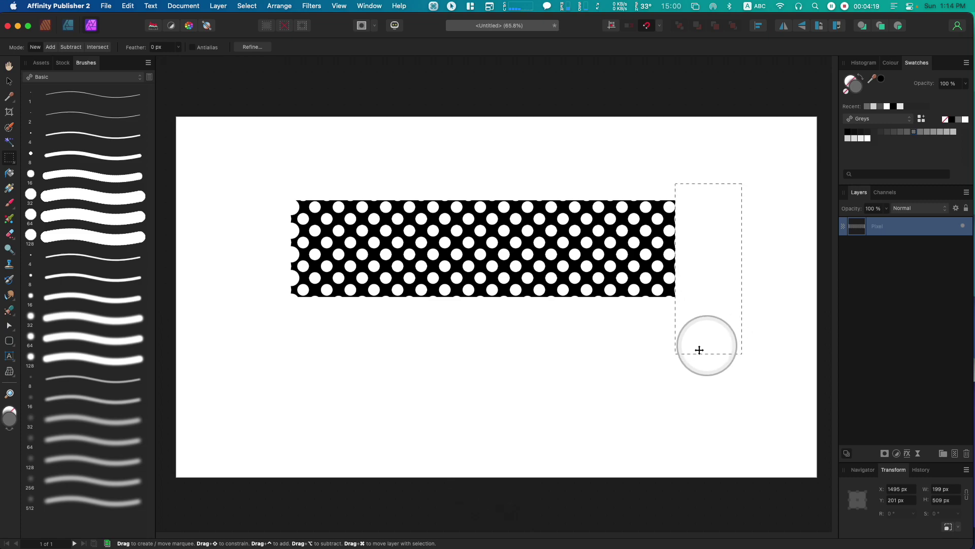
{"action": "left_click_drag", "start_coordinate": [259, 158], "coordinate": [282, 315]}
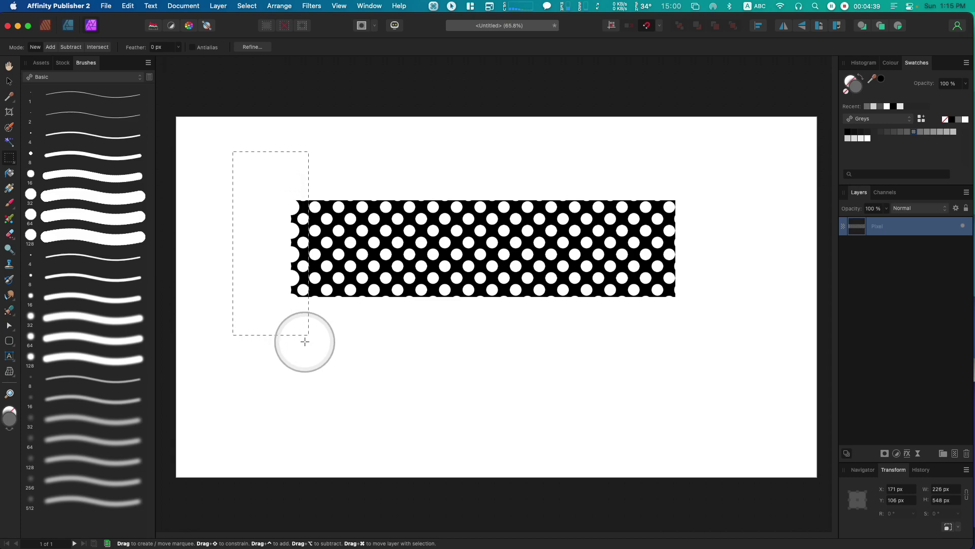
{"action": "key", "text": "super+x"}
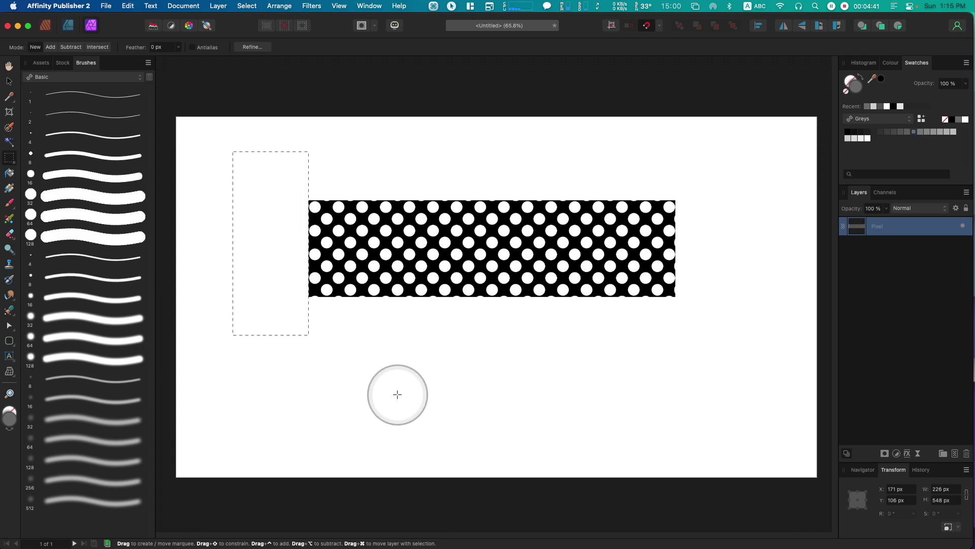
{"action": "key", "text": "Escape"}
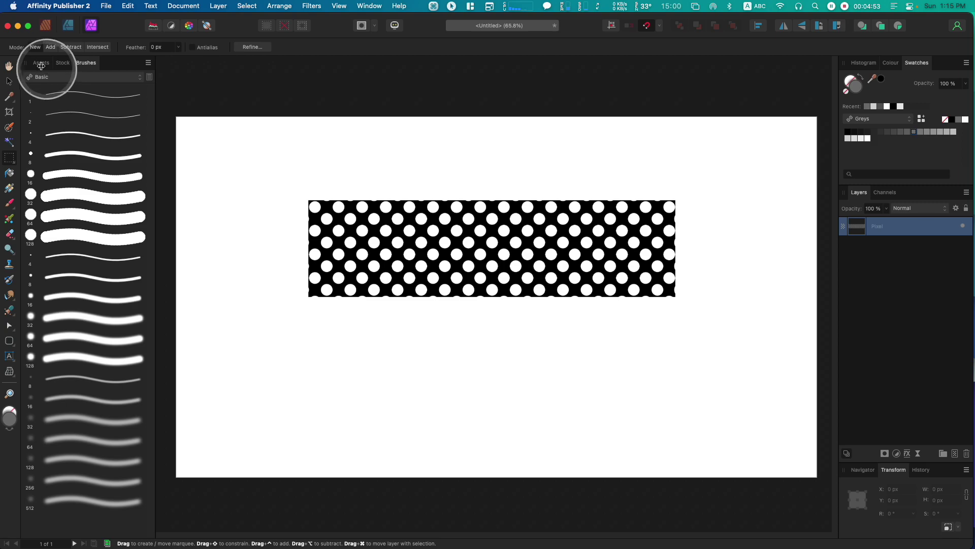
Draw a black-filled rectangle over the dot pattern and put the Pixel layer above it
{"action": "left_click", "coordinate": [68, 25]}
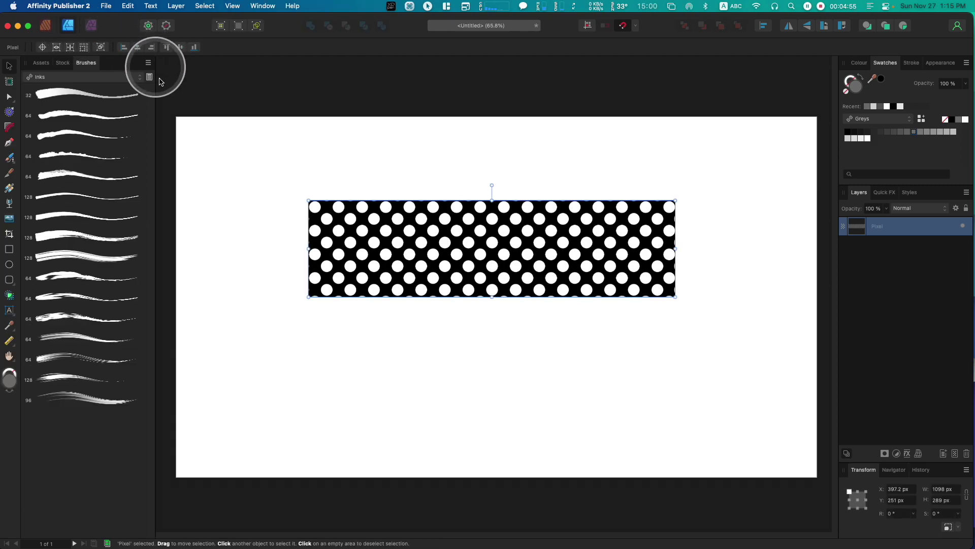
{"action": "left_click", "coordinate": [9, 249]}
{"action": "left_click_drag", "start_coordinate": [297, 189], "coordinate": [690, 308]}
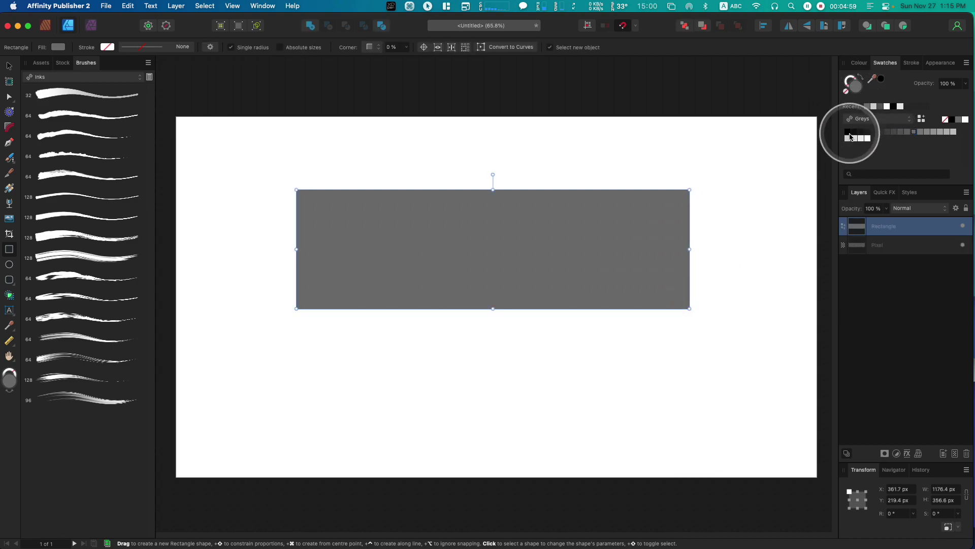
{"action": "left_click", "coordinate": [881, 80]}
{"action": "left_click_drag", "start_coordinate": [886, 245], "coordinate": [862, 258]}
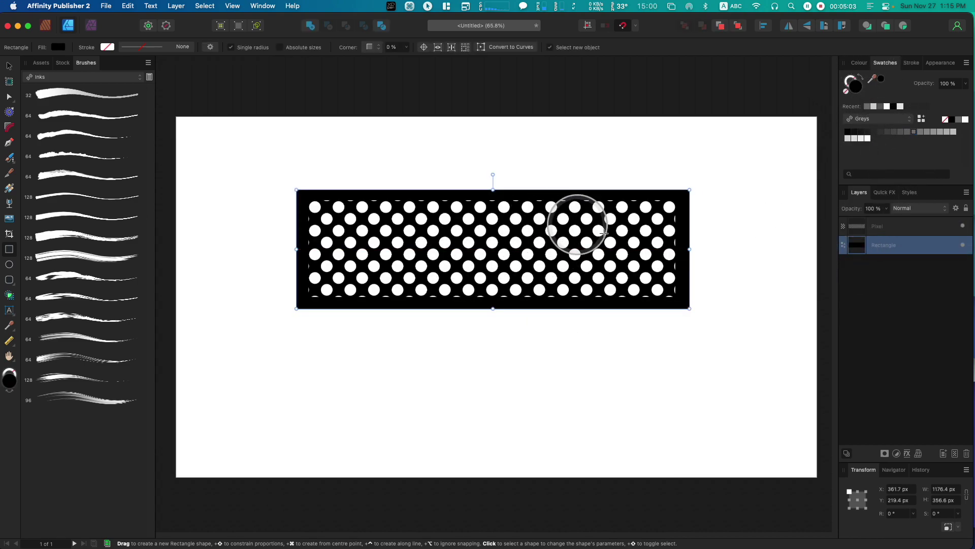
Resize the black rectangle to frame the pattern, centre both horizontally and vertically, and zoom to 100%
{"action": "left_click_drag", "start_coordinate": [689, 250], "coordinate": [682, 250]}
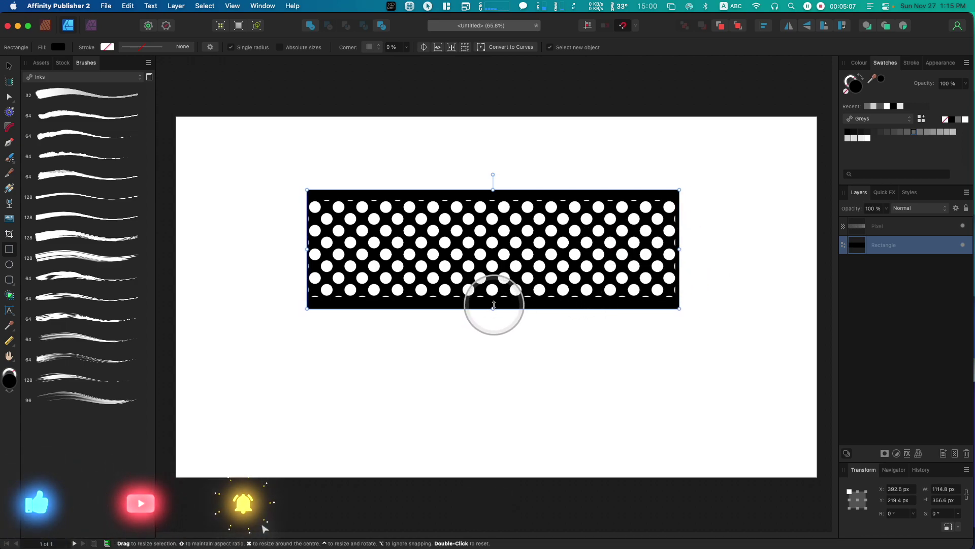
{"action": "left_click_drag", "start_coordinate": [493, 308], "coordinate": [492, 302]}
{"action": "left_click_drag", "start_coordinate": [307, 245], "coordinate": [303, 246]}
{"action": "left_click", "coordinate": [889, 226], "text": "shift"}
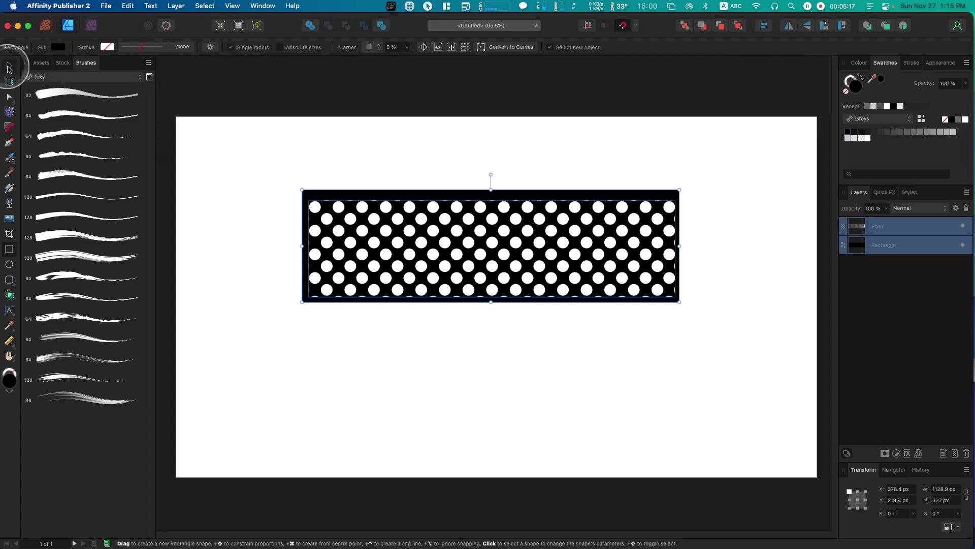
{"action": "left_click", "coordinate": [8, 67]}
{"action": "left_click", "coordinate": [244, 48]}
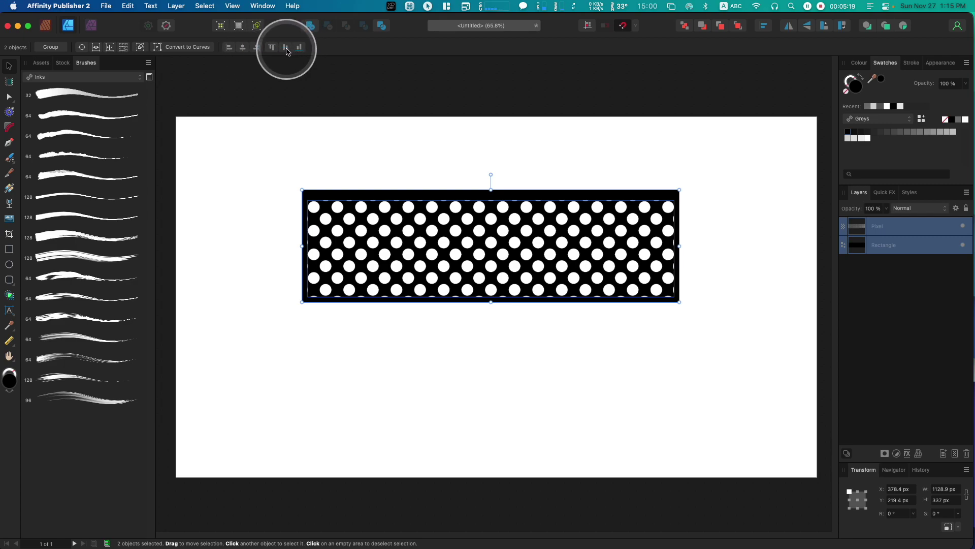
{"action": "left_click", "coordinate": [286, 48]}
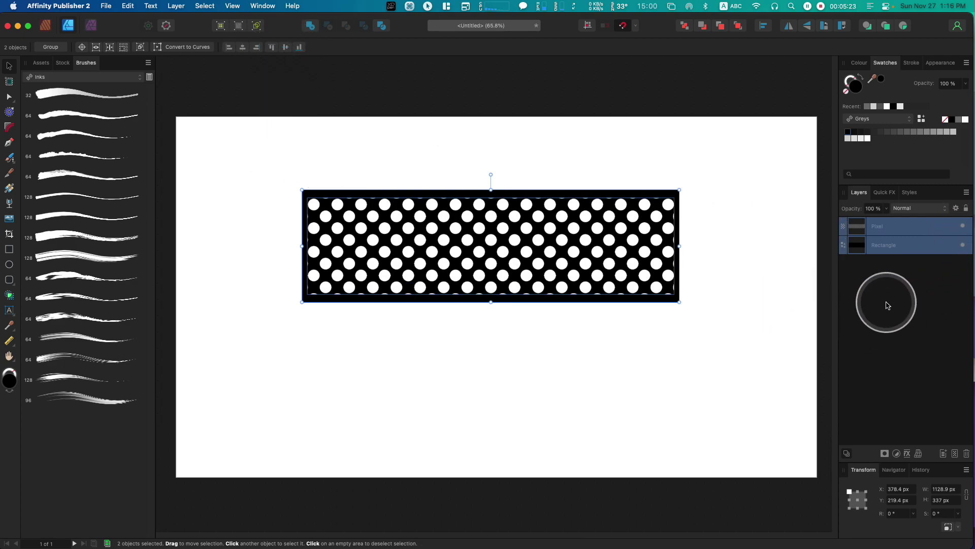
{"action": "key", "text": "super+equal"}
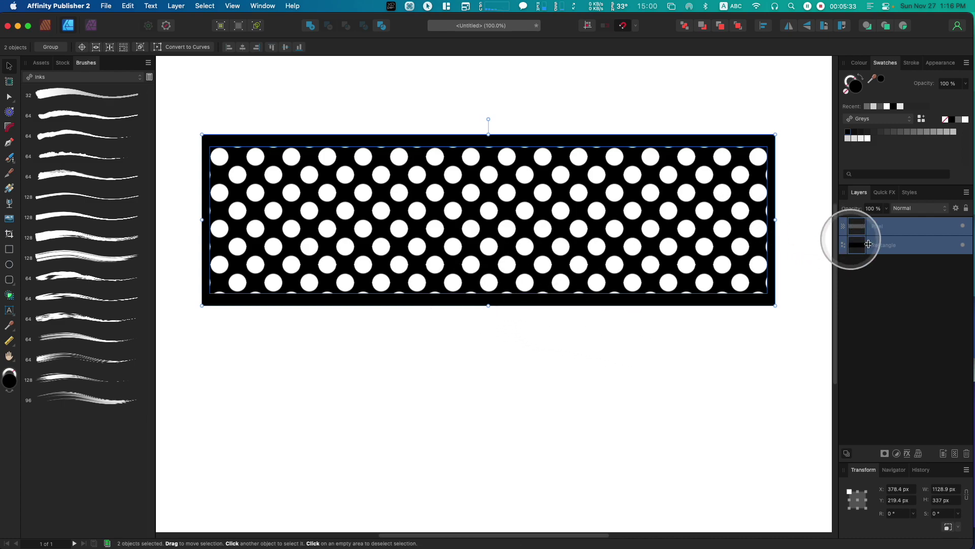
Add a mask to the dot-pattern Pixel layer, expand it, and set the colour to white
{"action": "left_click", "coordinate": [908, 273]}
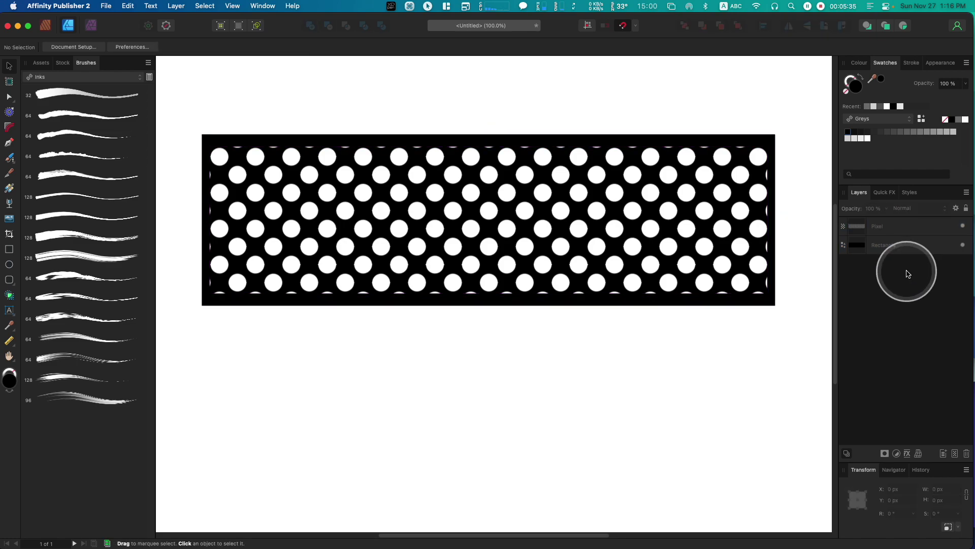
{"action": "left_click", "coordinate": [903, 226]}
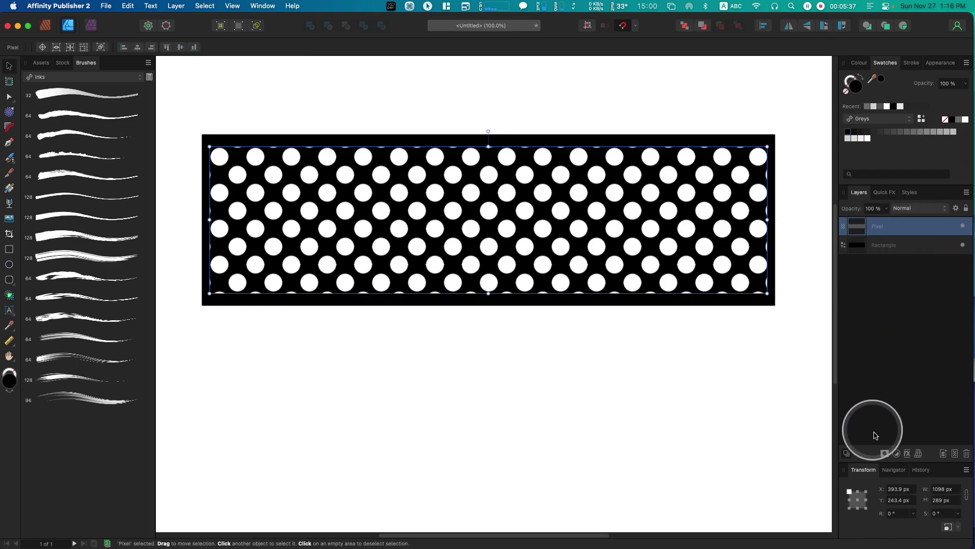
{"action": "left_click", "coordinate": [885, 456]}
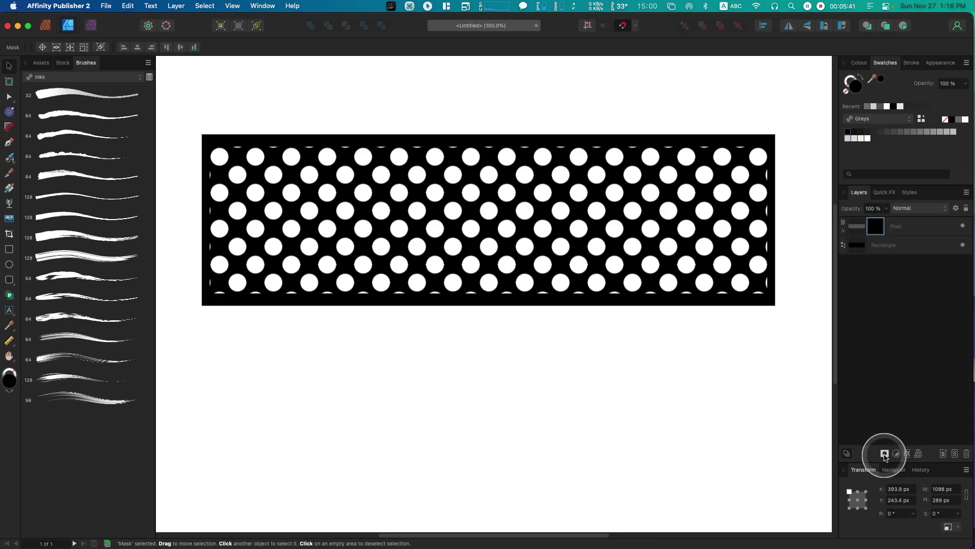
{"action": "left_click", "coordinate": [844, 230]}
{"action": "left_click", "coordinate": [870, 139]}
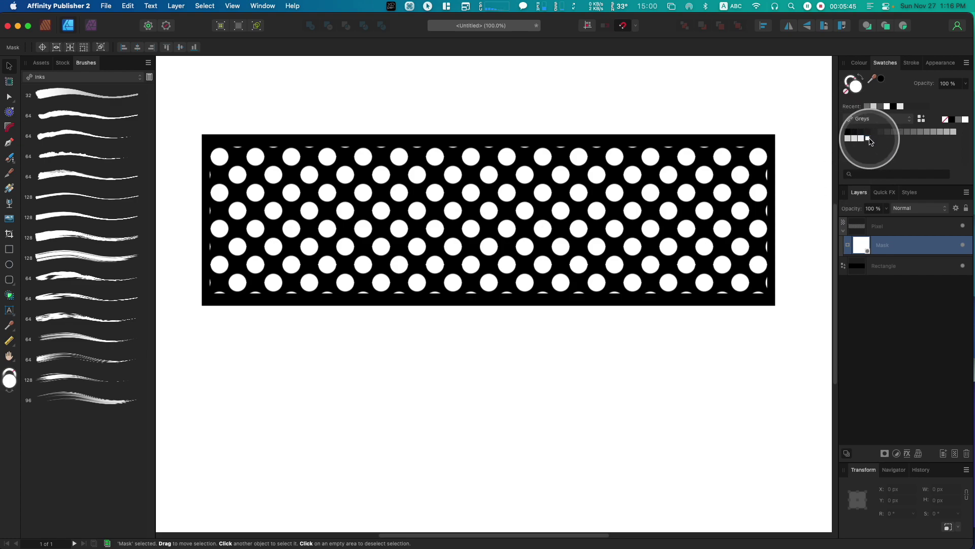
In the Photo persona, pick the size 4 round brush after trying sizes 8, 16 and 32
{"action": "left_click", "coordinate": [91, 26]}
{"action": "left_click", "coordinate": [68, 156]}
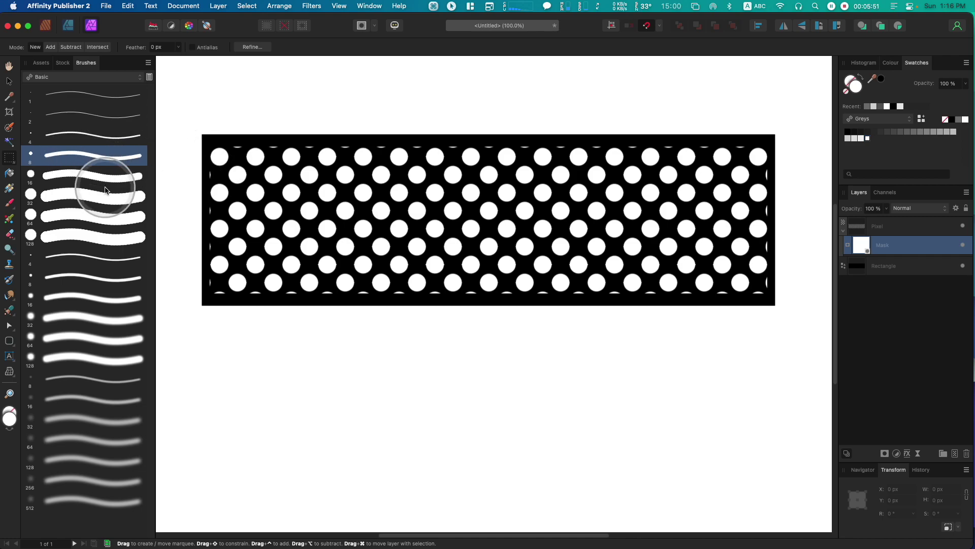
{"action": "left_click", "coordinate": [96, 179]}
{"action": "left_click", "coordinate": [84, 202]}
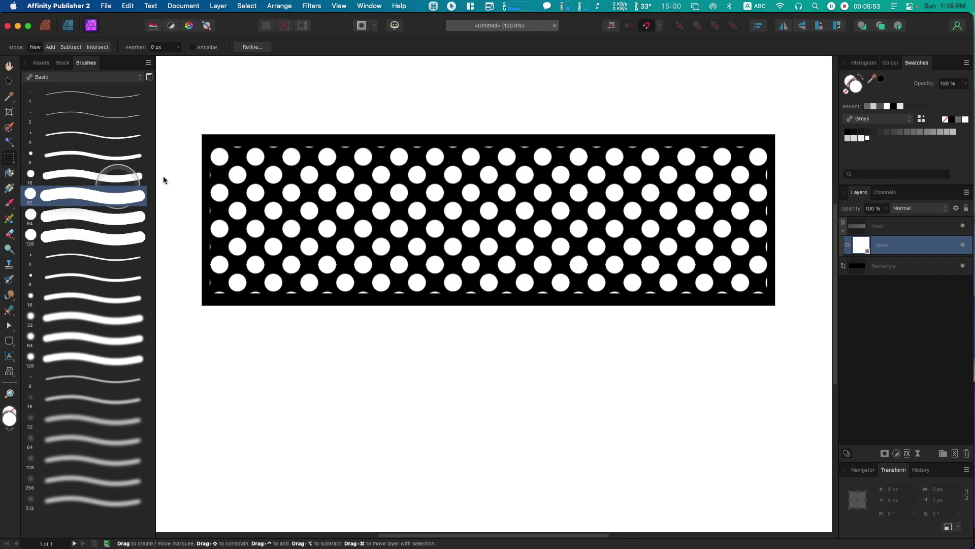
{"action": "left_click", "coordinate": [97, 154]}
{"action": "left_click", "coordinate": [120, 143]}
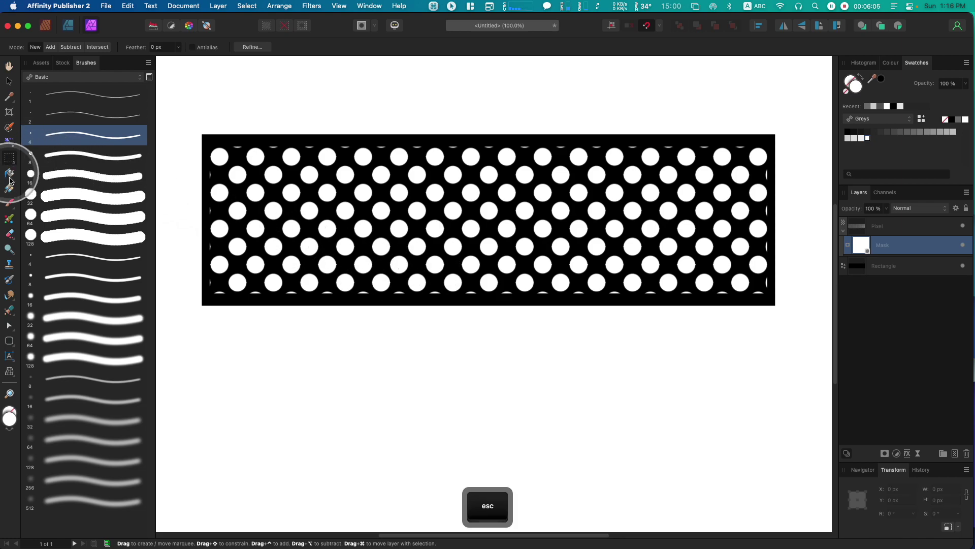
Paint over the half-dot fragments along the mask's top, bottom and lower-left edges with a slightly enlarged brush
{"action": "left_click", "coordinate": [9, 203]}
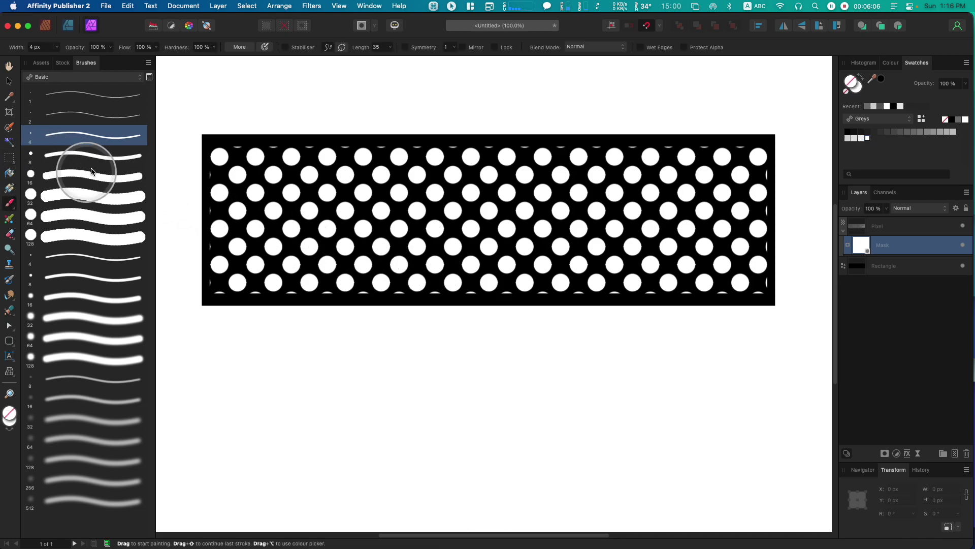
{"action": "left_click", "coordinate": [238, 147]}
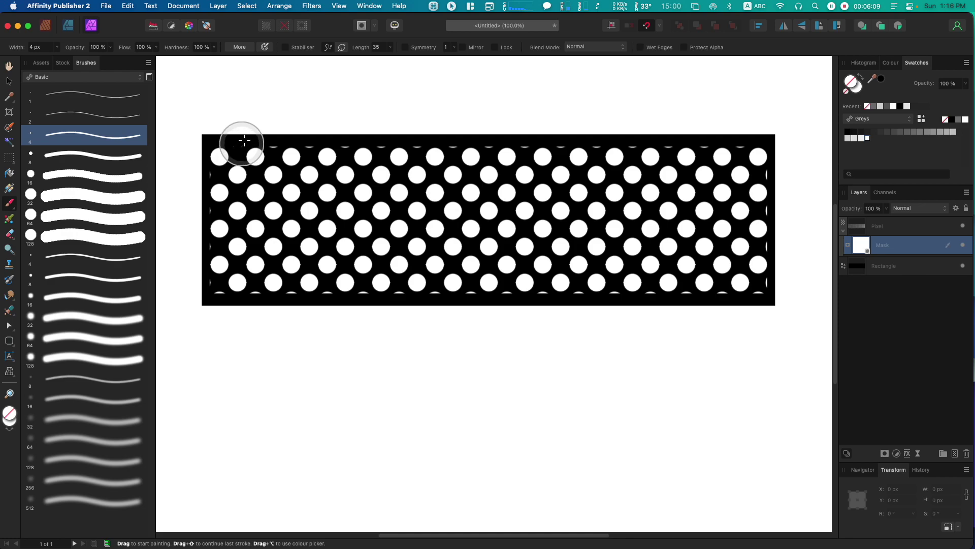
{"action": "mouse_move", "coordinate": [246, 137]}
{"action": "left_mouse_down"}
{"action": "mouse_move", "coordinate": [288, 145]}
{"action": "mouse_move", "coordinate": [275, 144]}
{"action": "left_mouse_up"}
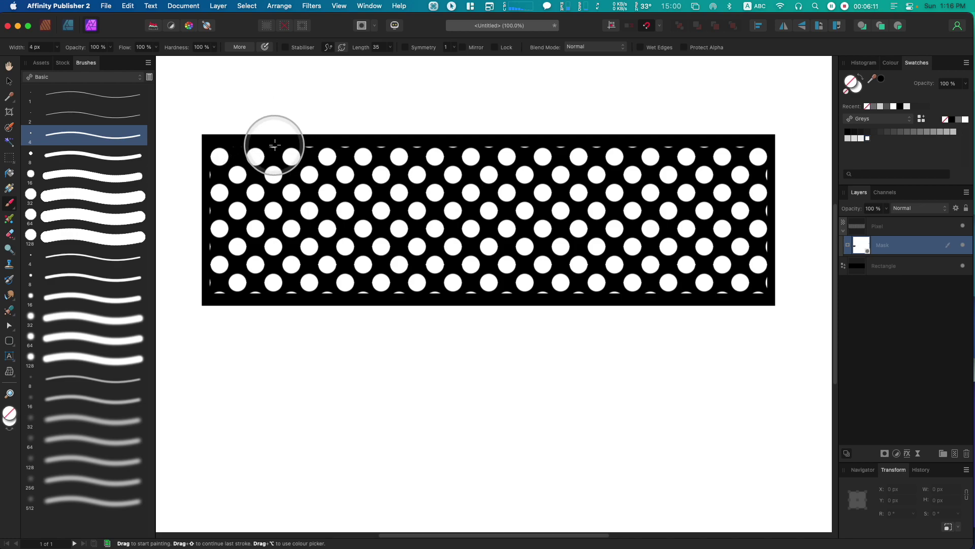
{"action": "key", "text": "bracketright"}
{"action": "key", "text": "bracketright"}
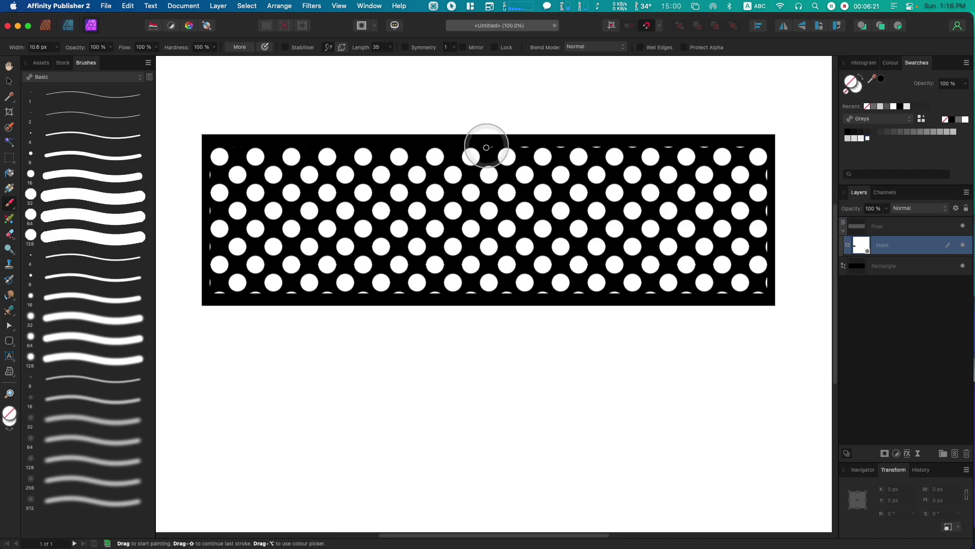
{"action": "mouse_move", "coordinate": [487, 148]}
{"action": "left_mouse_down"}
{"action": "mouse_move", "coordinate": [516, 130]}
{"action": "mouse_move", "coordinate": [538, 139]}
{"action": "mouse_move", "coordinate": [527, 146]}
{"action": "mouse_move", "coordinate": [561, 135]}
{"action": "mouse_move", "coordinate": [557, 148]}
{"action": "mouse_move", "coordinate": [559, 138]}
{"action": "mouse_move", "coordinate": [600, 133]}
{"action": "mouse_move", "coordinate": [597, 146]}
{"action": "mouse_move", "coordinate": [615, 121]}
{"action": "mouse_move", "coordinate": [637, 143]}
{"action": "mouse_move", "coordinate": [629, 147]}
{"action": "mouse_move", "coordinate": [662, 136]}
{"action": "mouse_move", "coordinate": [670, 146]}
{"action": "mouse_move", "coordinate": [692, 130]}
{"action": "mouse_move", "coordinate": [710, 144]}
{"action": "mouse_move", "coordinate": [703, 150]}
{"action": "mouse_move", "coordinate": [740, 139]}
{"action": "mouse_move", "coordinate": [769, 177]}
{"action": "mouse_move", "coordinate": [783, 174]}
{"action": "mouse_move", "coordinate": [778, 209]}
{"action": "mouse_move", "coordinate": [766, 208]}
{"action": "mouse_move", "coordinate": [767, 278]}
{"action": "left_mouse_up"}
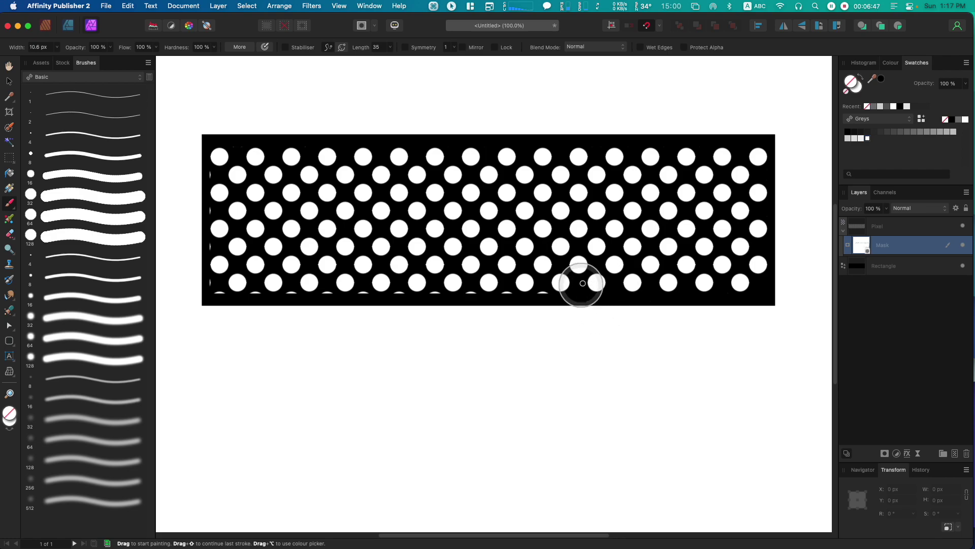
{"action": "mouse_move", "coordinate": [543, 294]}
{"action": "left_mouse_down"}
{"action": "mouse_move", "coordinate": [474, 296]}
{"action": "mouse_move", "coordinate": [470, 287]}
{"action": "mouse_move", "coordinate": [408, 303]}
{"action": "mouse_move", "coordinate": [366, 299]}
{"action": "mouse_move", "coordinate": [368, 287]}
{"action": "mouse_move", "coordinate": [346, 284]}
{"action": "mouse_move", "coordinate": [257, 293]}
{"action": "left_mouse_up"}
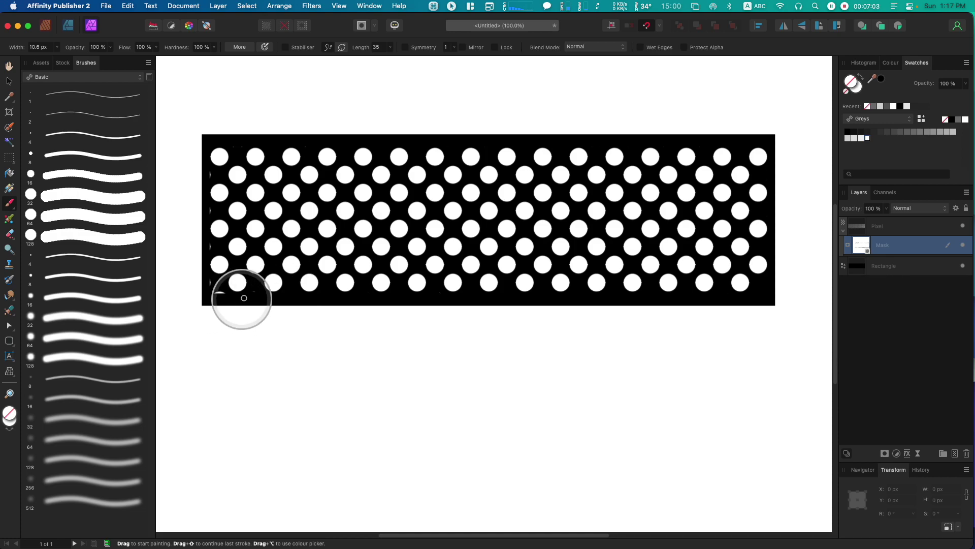
{"action": "mouse_move", "coordinate": [253, 286]}
{"action": "left_mouse_down"}
{"action": "mouse_move", "coordinate": [221, 294]}
{"action": "mouse_move", "coordinate": [210, 287]}
{"action": "mouse_move", "coordinate": [209, 249]}
{"action": "left_mouse_up"}
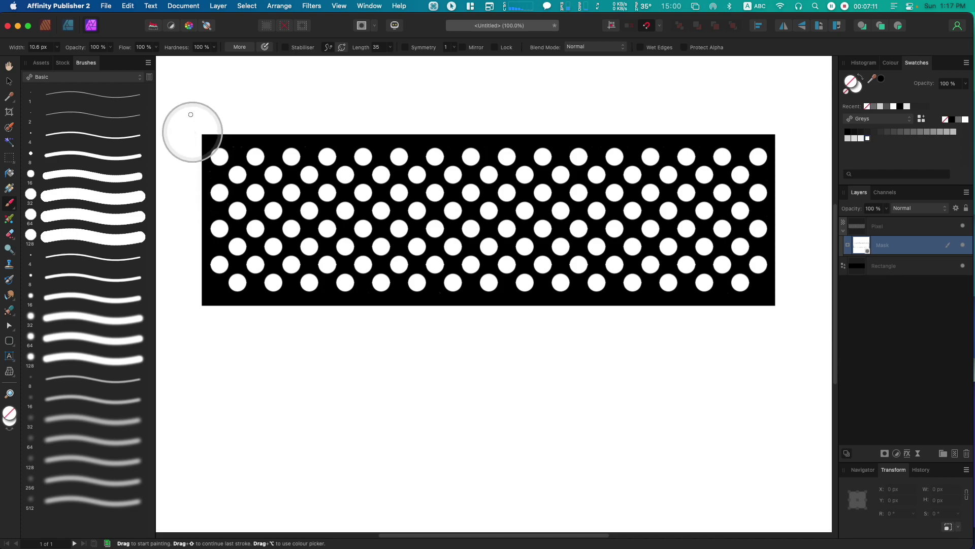
{"action": "left_click", "coordinate": [8, 82]}
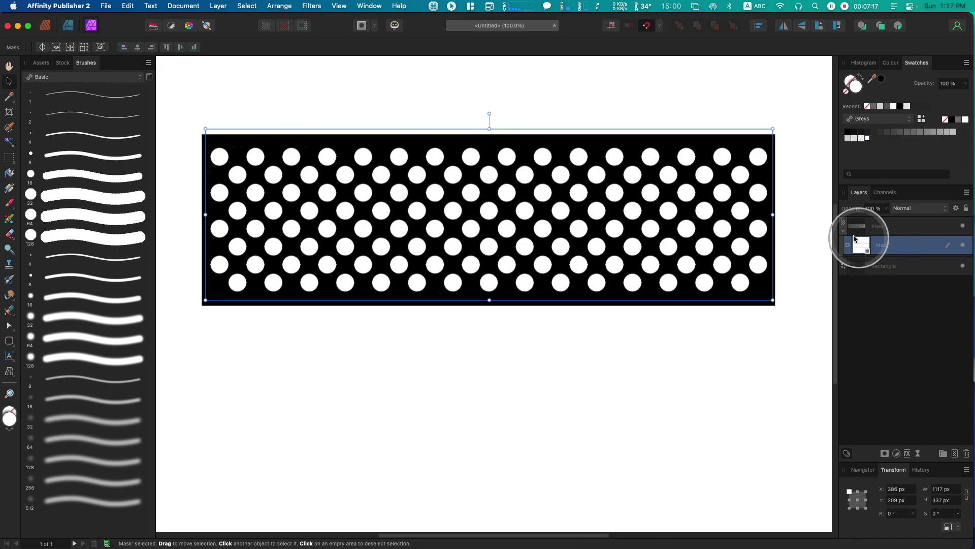
Nest the mask in the Pixel layer and shorten the black rectangle to 316.2 px tall
{"action": "left_click_drag", "start_coordinate": [845, 239], "coordinate": [882, 245]}
{"action": "left_click_drag", "start_coordinate": [488, 306], "coordinate": [488, 300]}
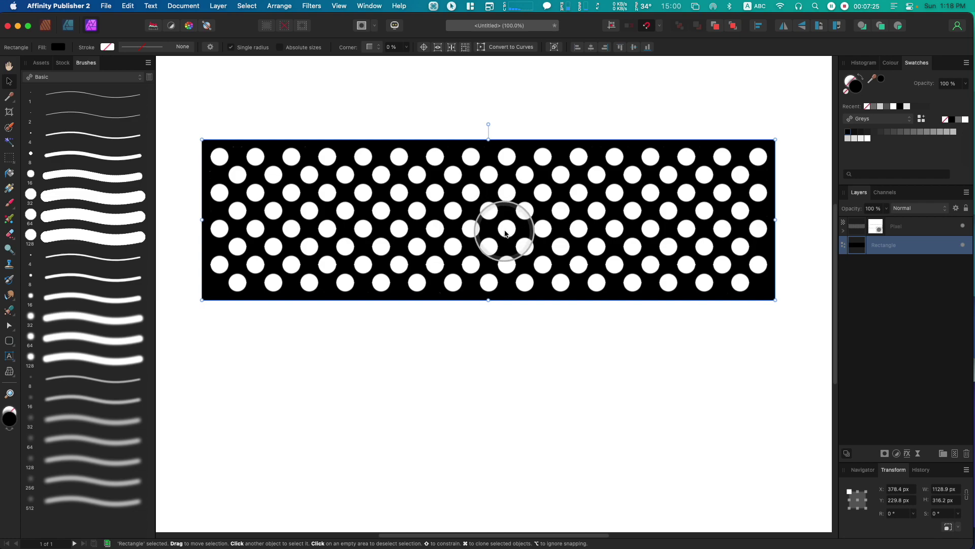
{"action": "left_click", "coordinate": [916, 230], "text": "shift"}
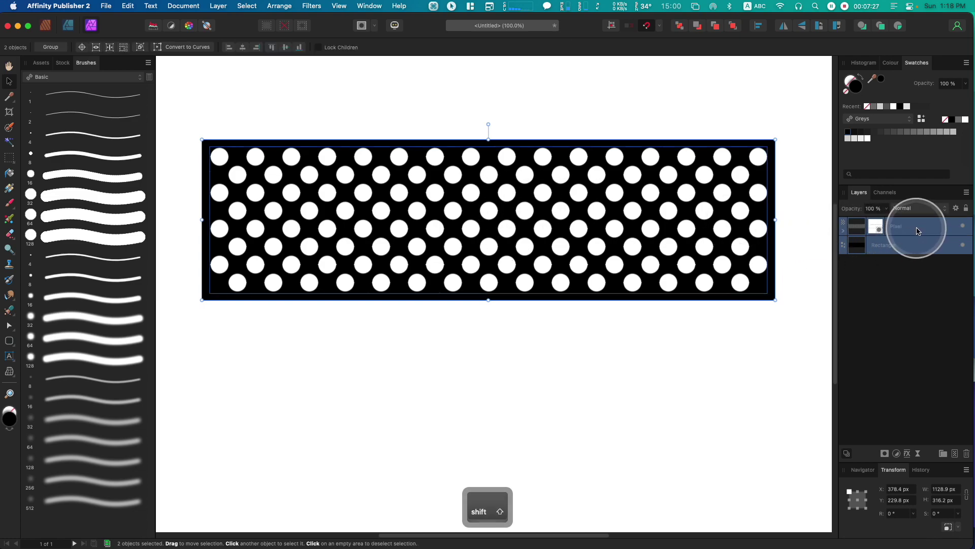
{"action": "left_click_drag", "start_coordinate": [916, 233], "coordinate": [18, 69]}
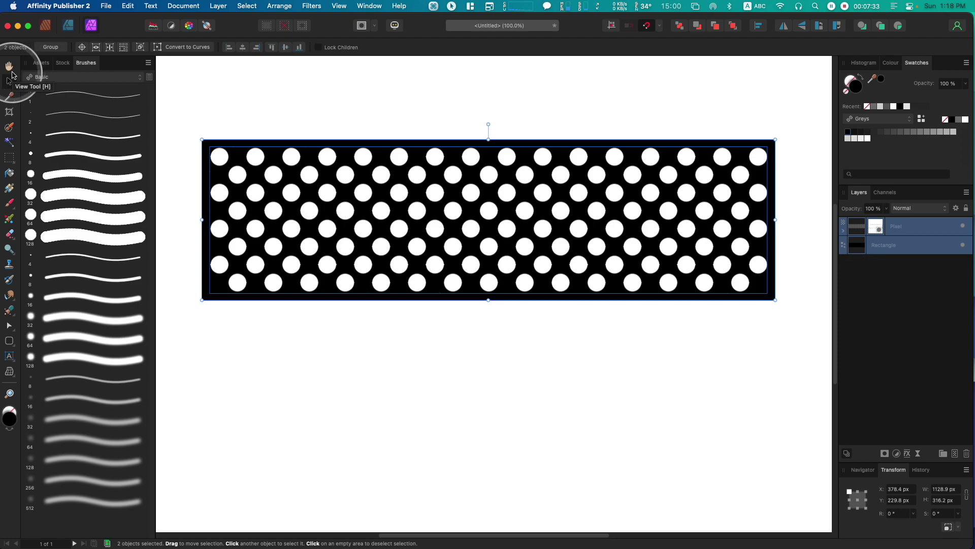
{"action": "left_click_drag", "start_coordinate": [13, 74], "coordinate": [542, 132]}
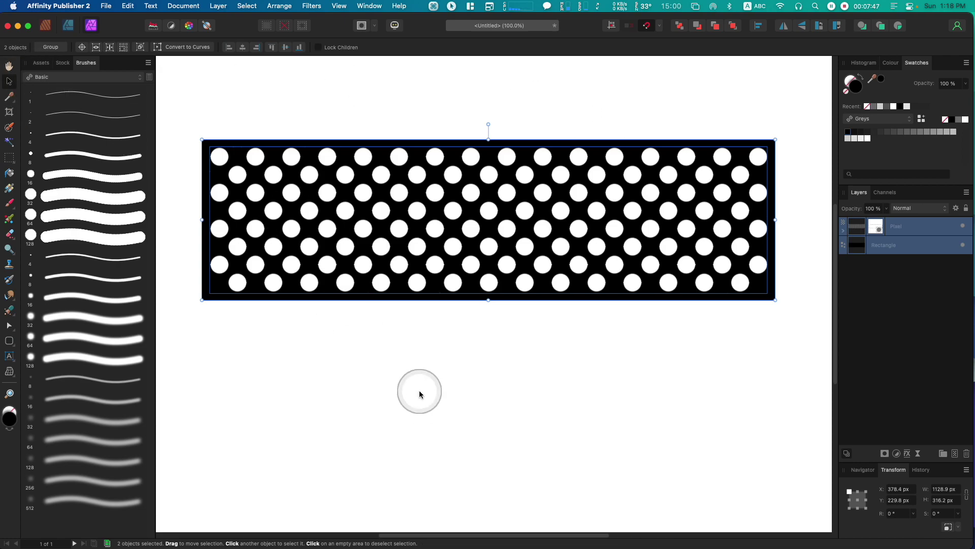
Select the Pixel and Rectangle layers together and group them
{"action": "left_click", "coordinate": [412, 384]}
{"action": "left_click", "coordinate": [912, 226]}
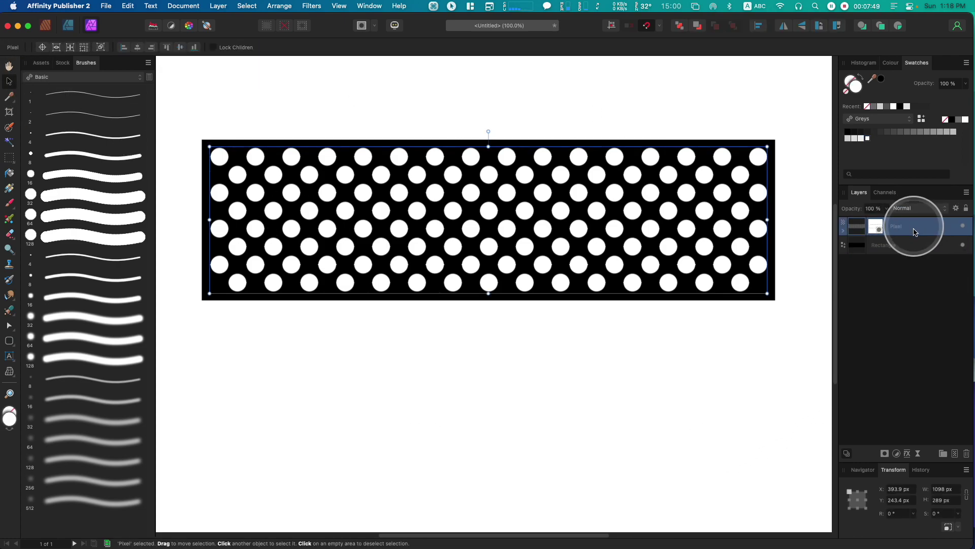
{"action": "left_click", "coordinate": [913, 245], "text": "shift"}
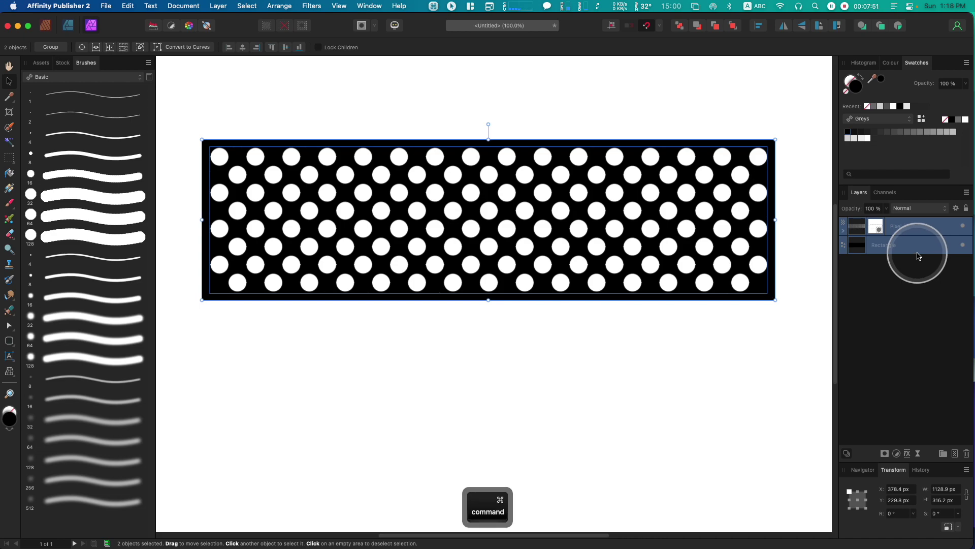
{"action": "key", "text": "super+g"}
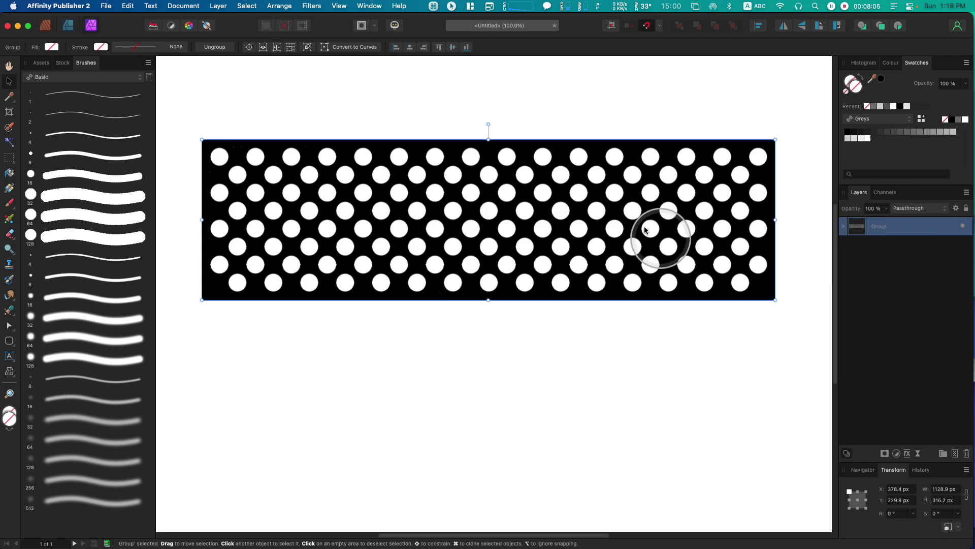
Export only the selected group as a PNG named 'Example 1' to the Desktop
{"action": "left_click", "coordinate": [103, 6]}
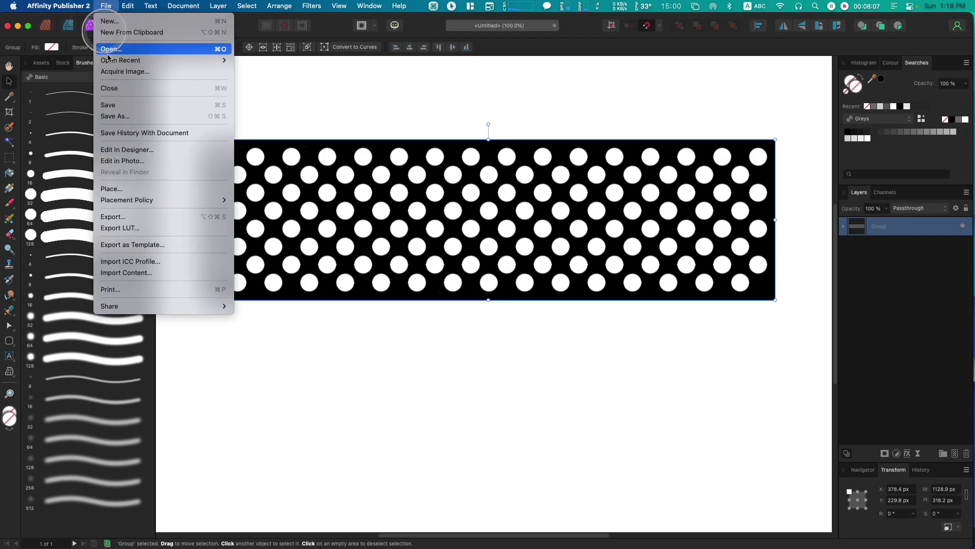
{"action": "left_click", "coordinate": [118, 216]}
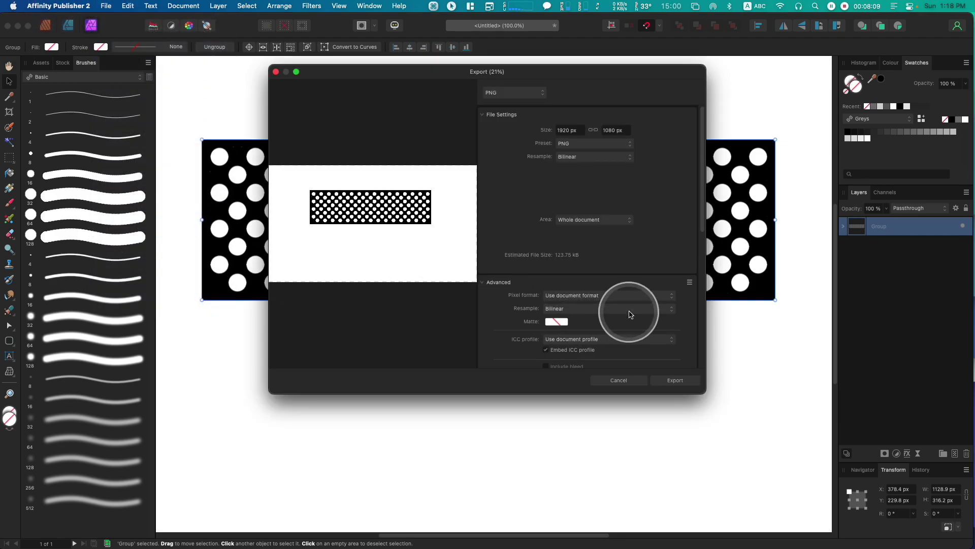
{"action": "left_click", "coordinate": [593, 219]}
{"action": "left_click", "coordinate": [591, 245]}
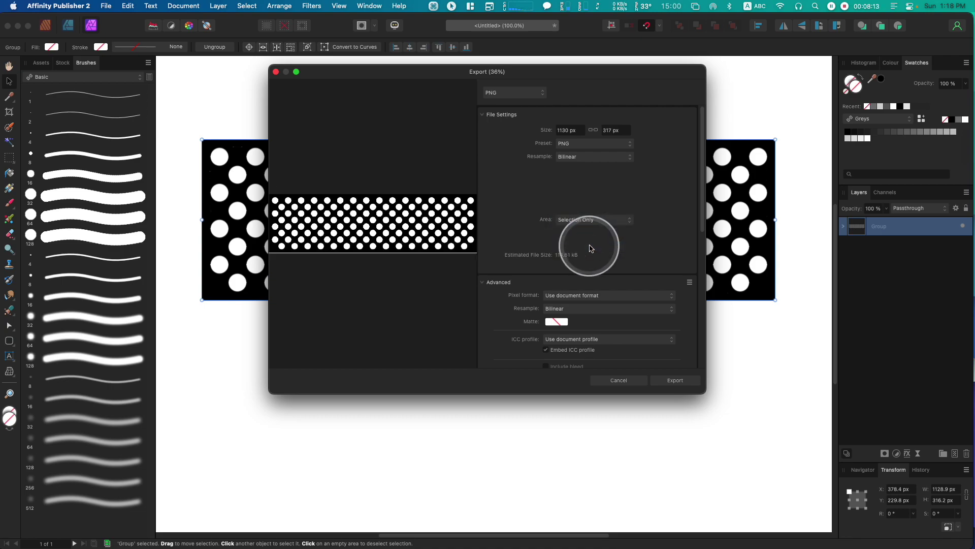
{"action": "left_click", "coordinate": [679, 382]}
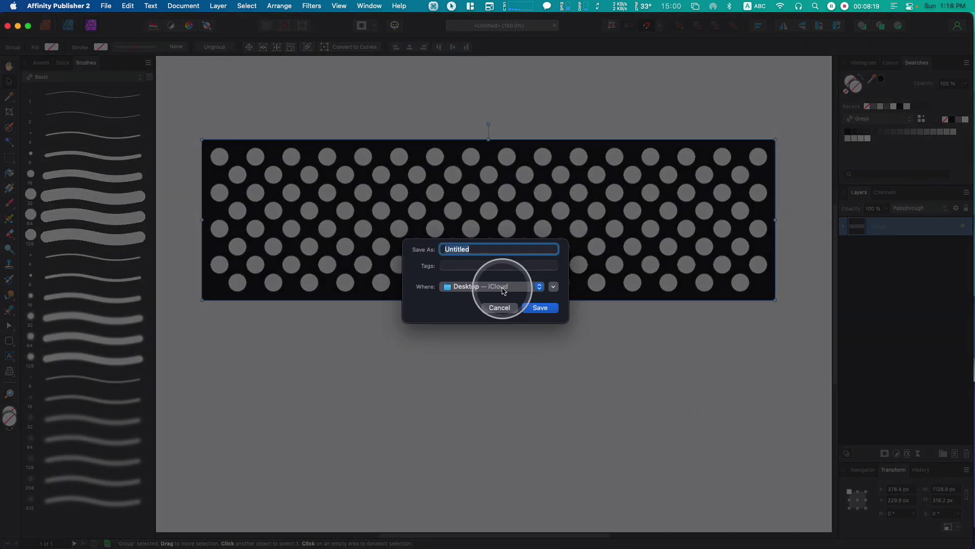
{"action": "type", "text": "Example 1"}
{"action": "key", "text": "Return"}
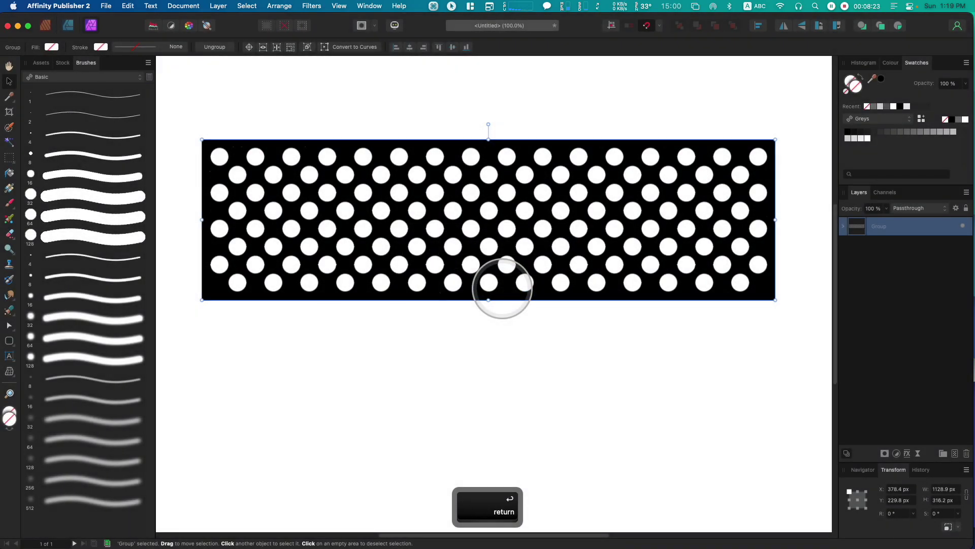
{"action": "key", "text": "ctrl+0"}
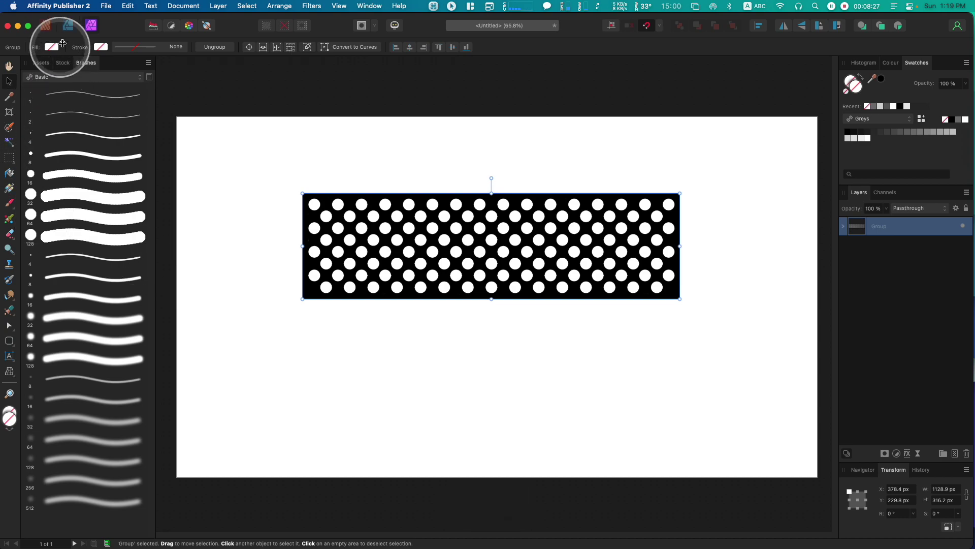
In the Designer persona, add a 64 px textured intensity brush built from Example 1.png to Customs brushes
{"action": "left_click", "coordinate": [70, 28]}
{"action": "left_click", "coordinate": [78, 76]}
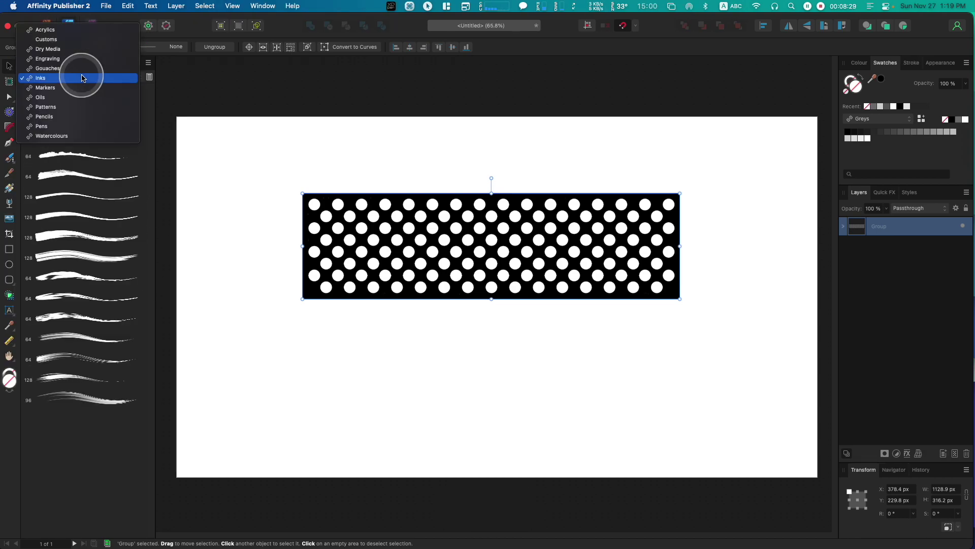
{"action": "left_click", "coordinate": [83, 39]}
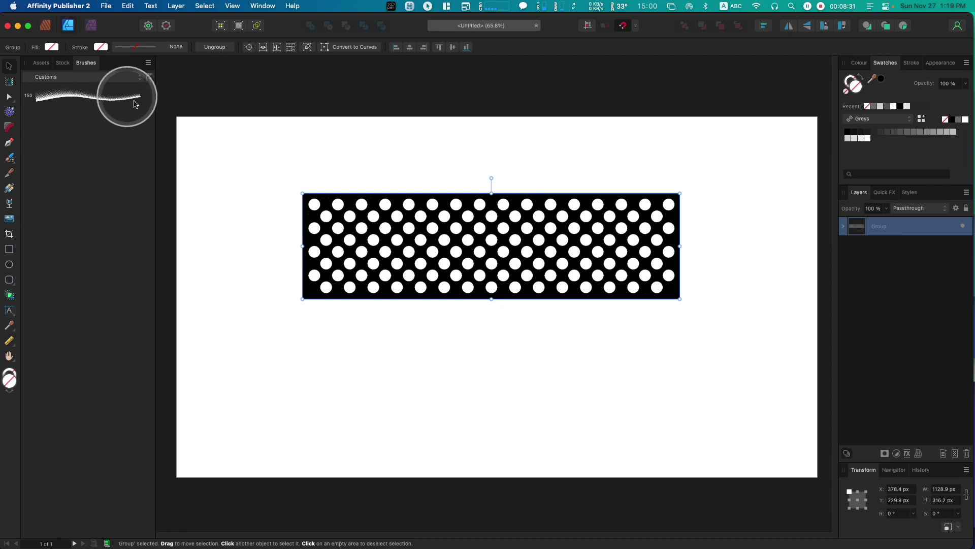
{"action": "left_click", "coordinate": [149, 65]}
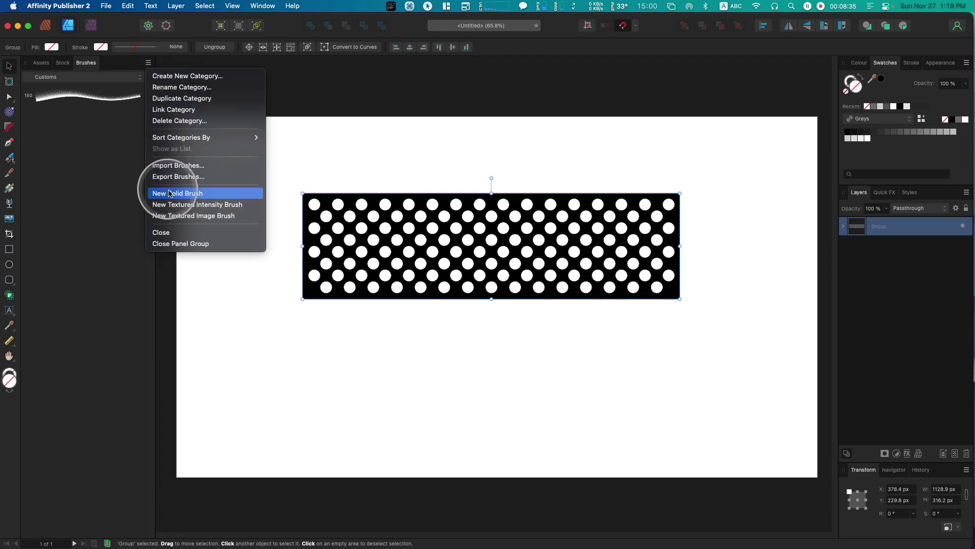
{"action": "left_click", "coordinate": [176, 207]}
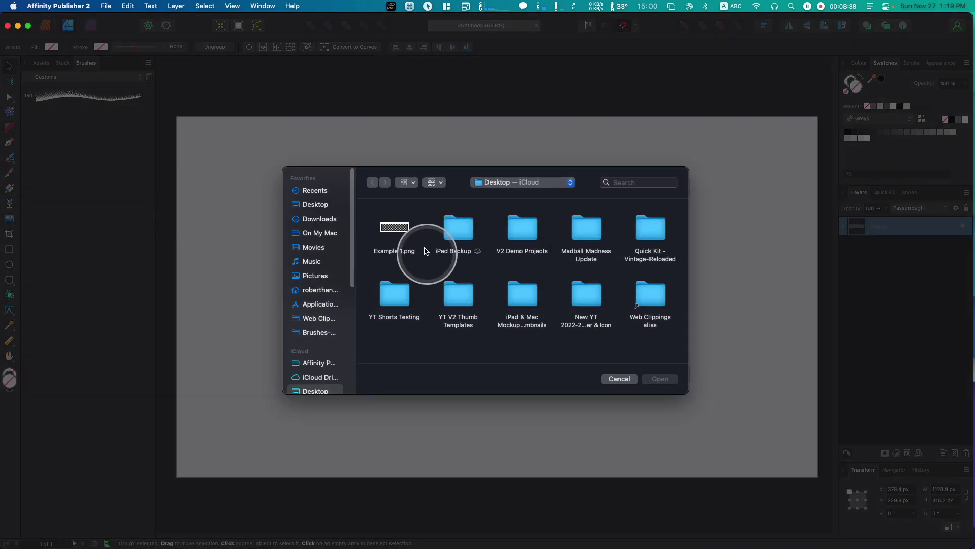
{"action": "left_click", "coordinate": [395, 227]}
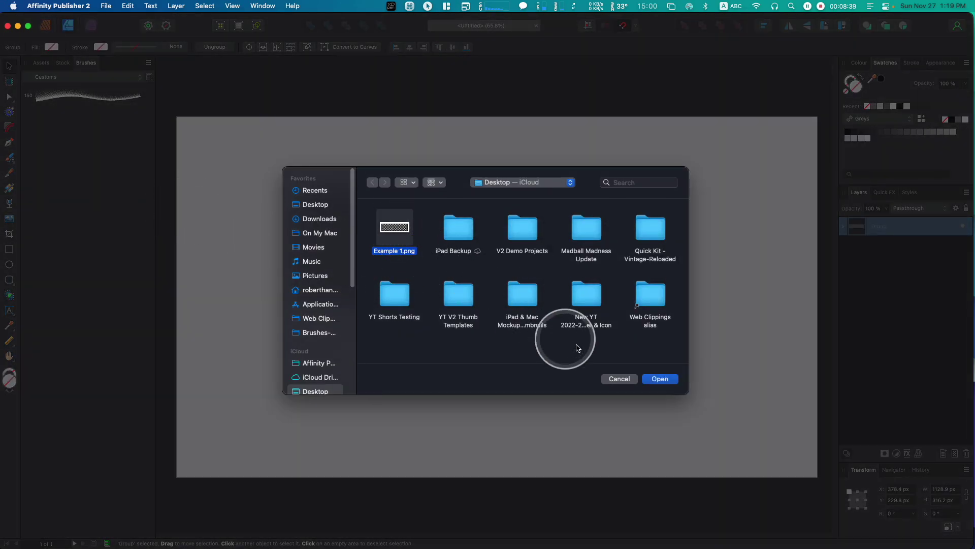
{"action": "left_click", "coordinate": [660, 378]}
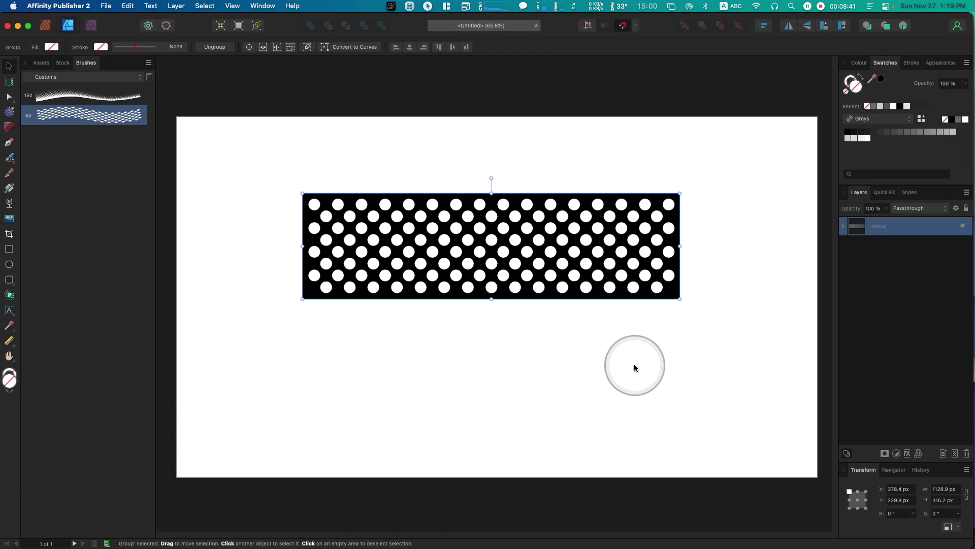
Apply the new dot brush to the group's stroke and review its settings: Repeat body, 1130 px tail offset
{"action": "double_click", "coordinate": [87, 113]}
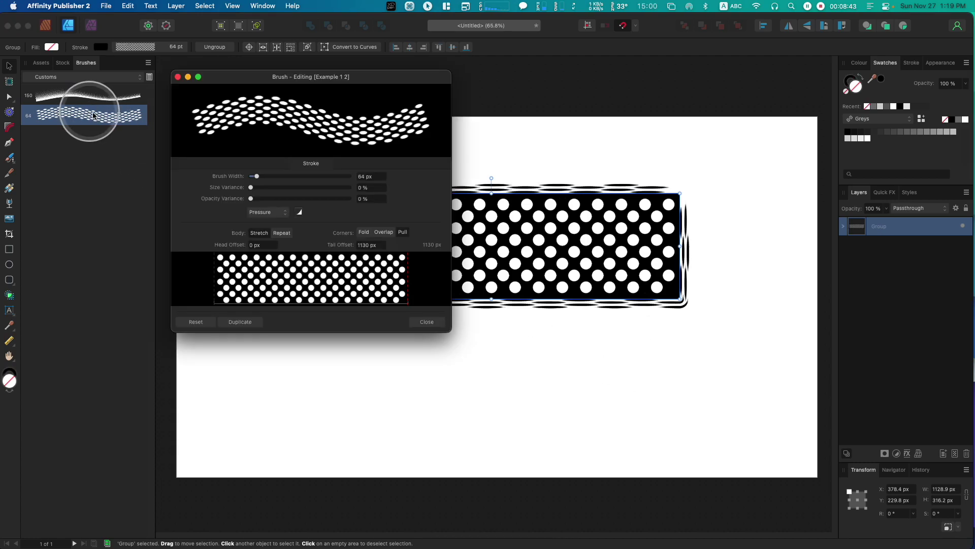
{"action": "left_click", "coordinate": [298, 84]}
{"action": "left_click_drag", "start_coordinate": [298, 84], "coordinate": [414, 128]}
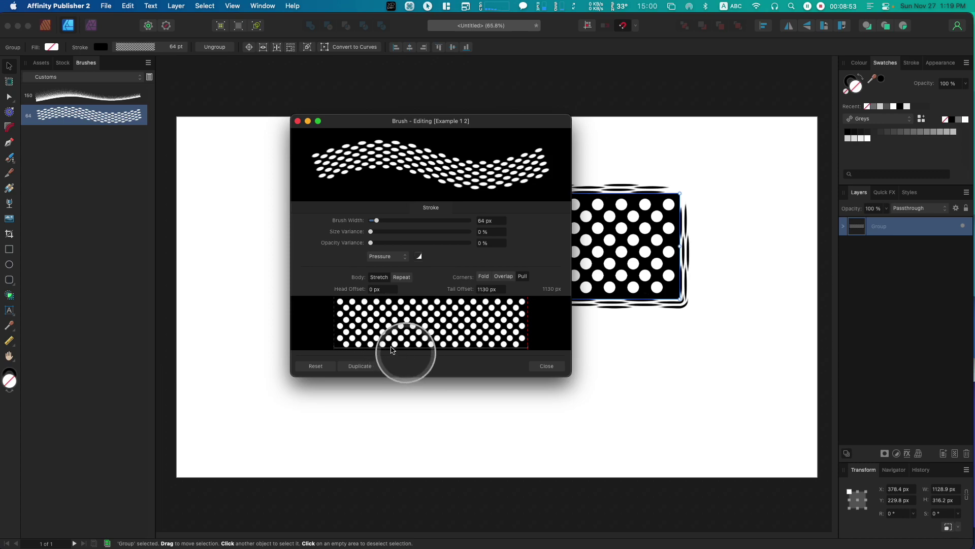
{"action": "left_click", "coordinate": [334, 319]}
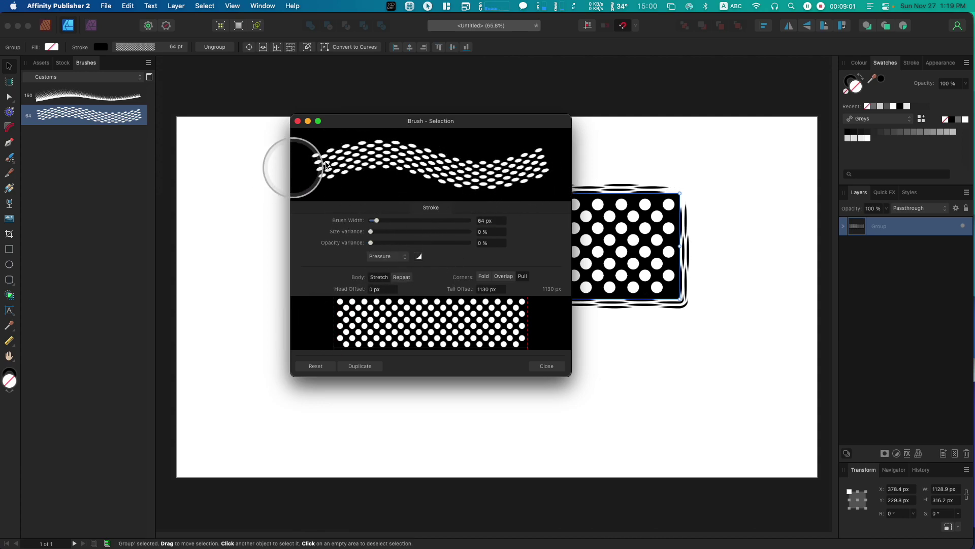
{"action": "left_click", "coordinate": [546, 366]}
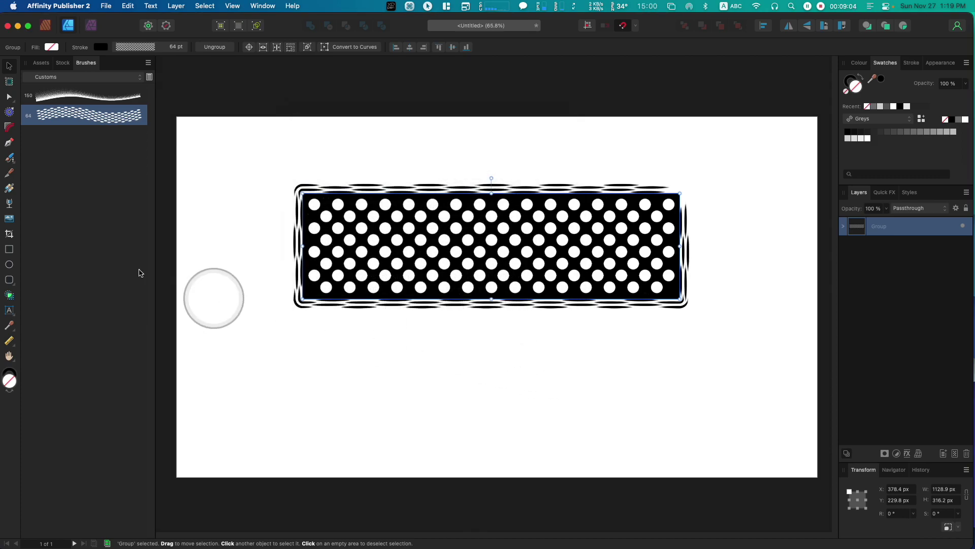
{"action": "left_click", "coordinate": [8, 143]}
{"action": "left_click", "coordinate": [284, 365]}
{"action": "left_click", "coordinate": [640, 430]}
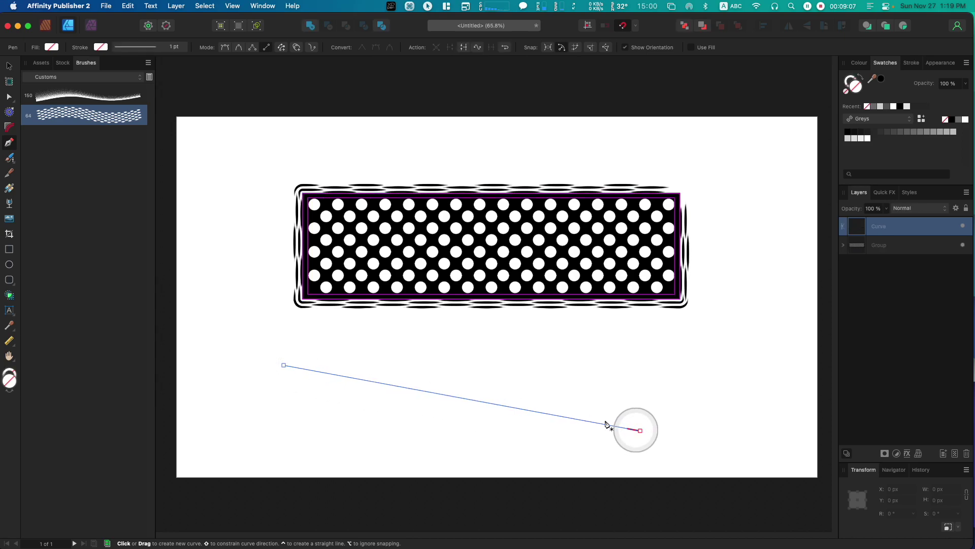
{"action": "left_click", "coordinate": [86, 122]}
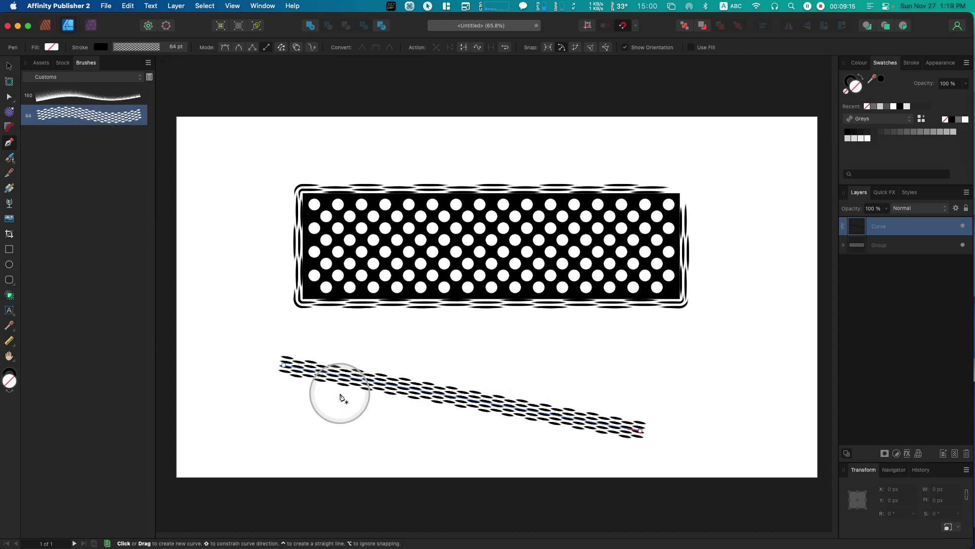
{"action": "key", "text": "v"}
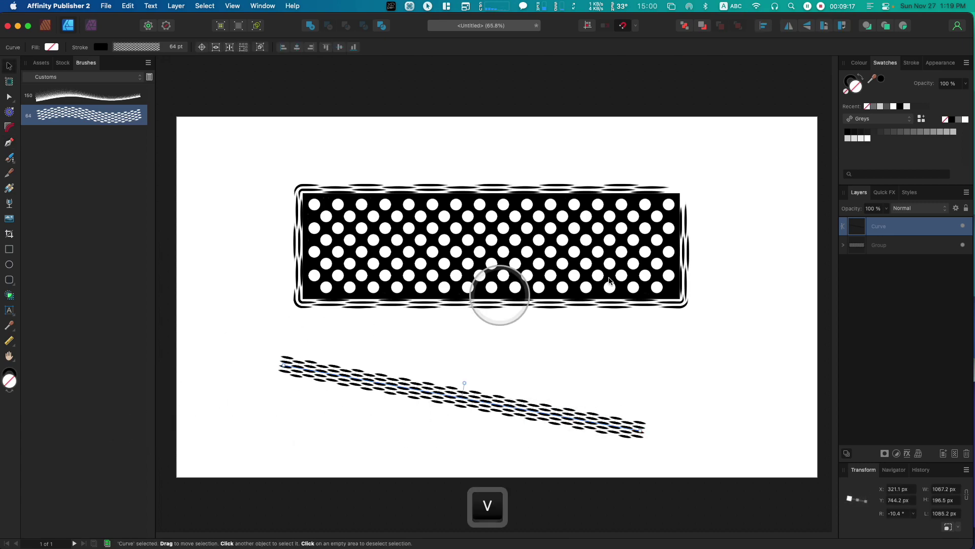
{"action": "key", "text": "BackSpace"}
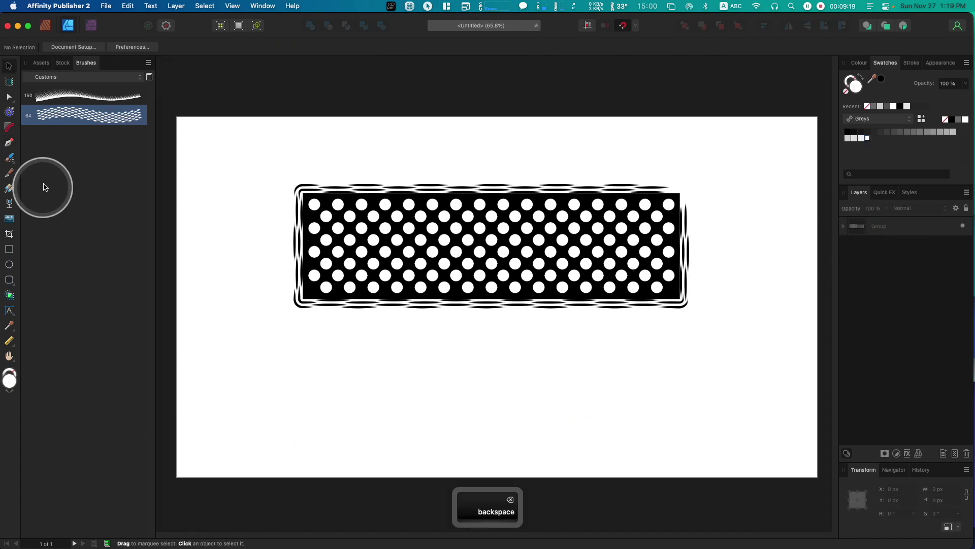
Switch the Example 1 2 brush body to Repeat, with Head Offset 35 px and Tail Offset 1088 px
{"action": "double_click", "coordinate": [94, 117]}
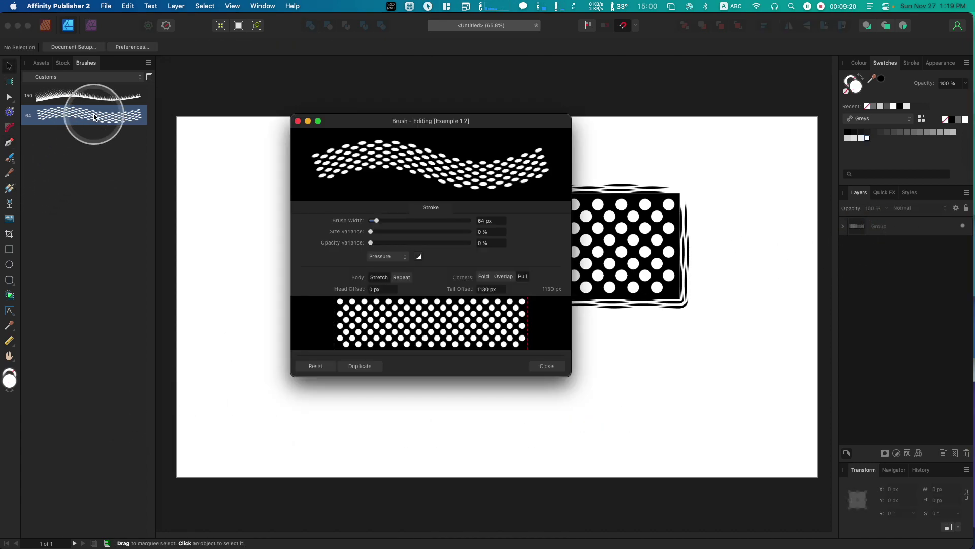
{"action": "left_click", "coordinate": [410, 282]}
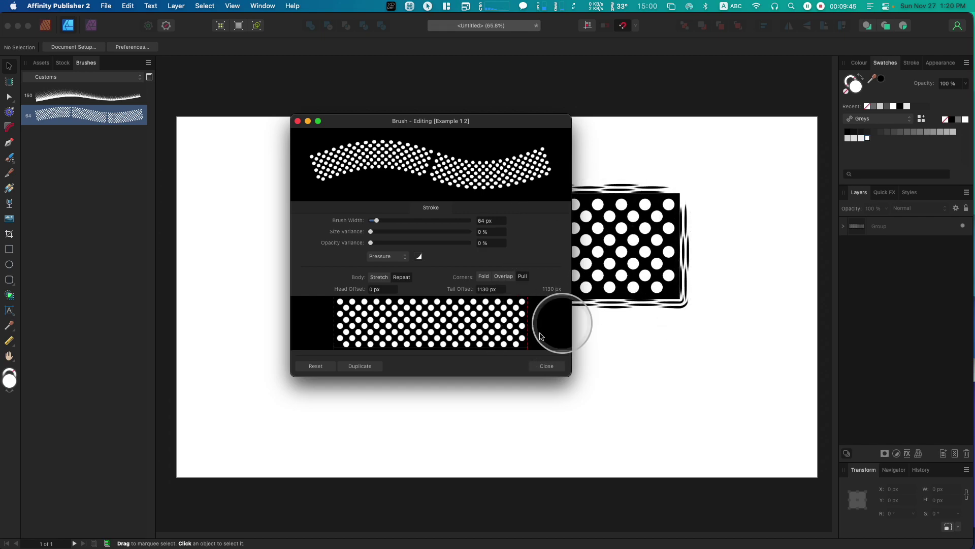
{"action": "left_click_drag", "start_coordinate": [335, 324], "coordinate": [340, 327]}
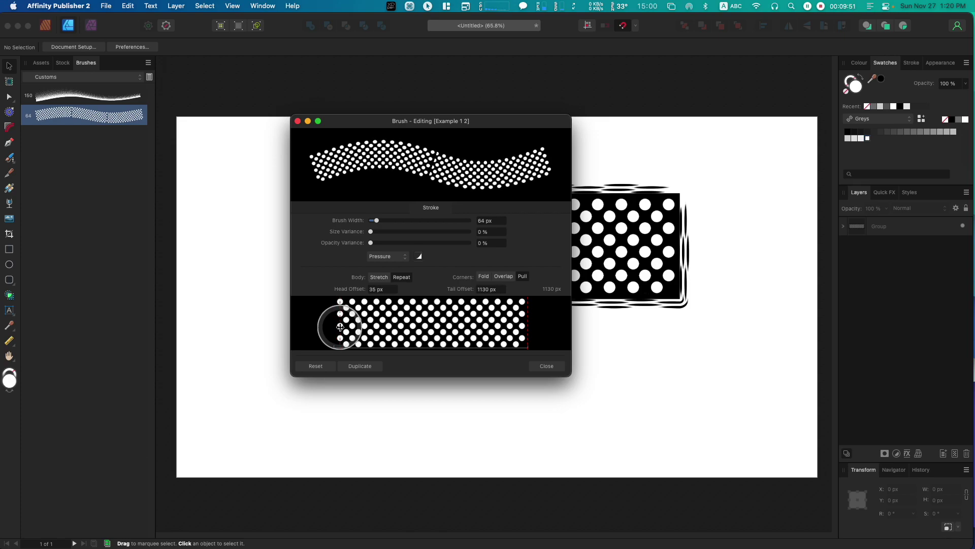
{"action": "left_click_drag", "start_coordinate": [529, 326], "coordinate": [523, 327]}
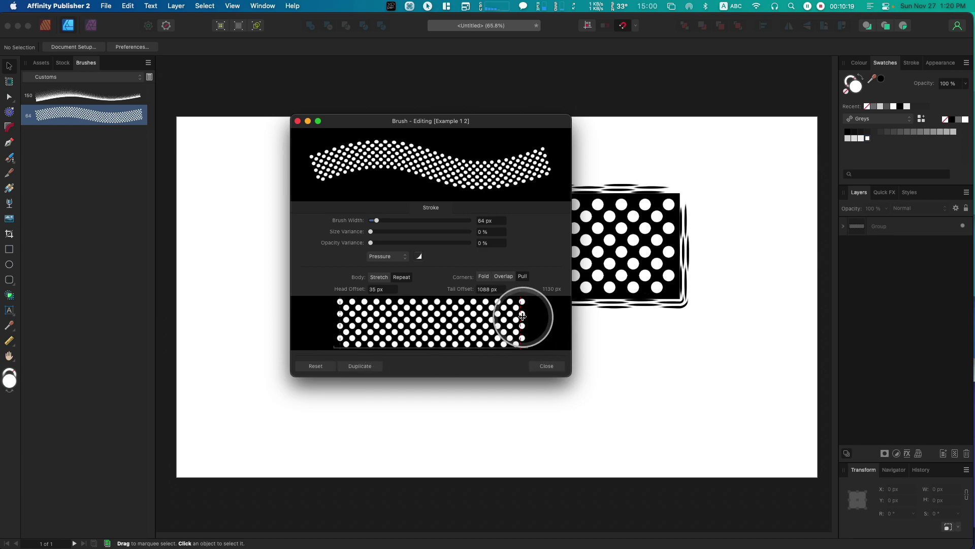
{"action": "left_click_drag", "start_coordinate": [523, 314], "coordinate": [524, 318]}
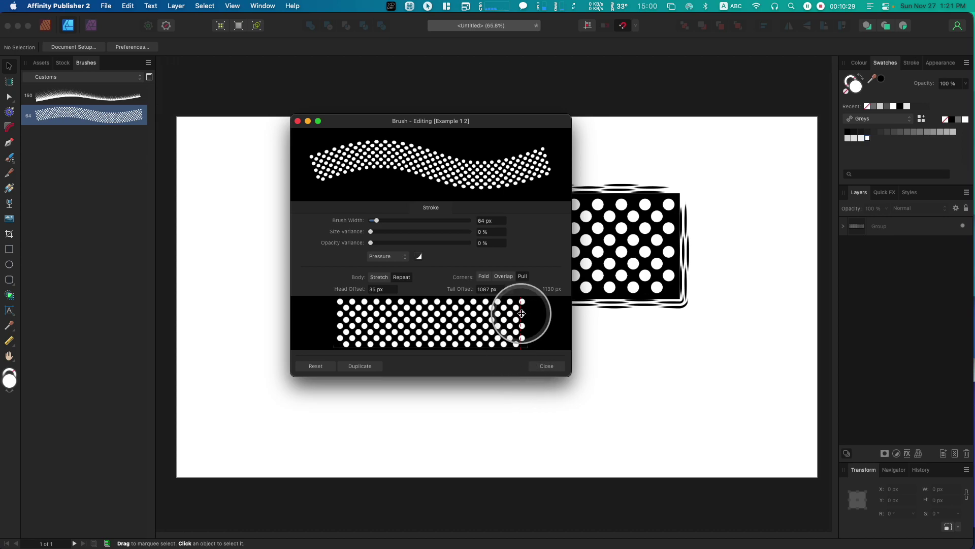
{"action": "left_click_drag", "start_coordinate": [522, 315], "coordinate": [521, 316]}
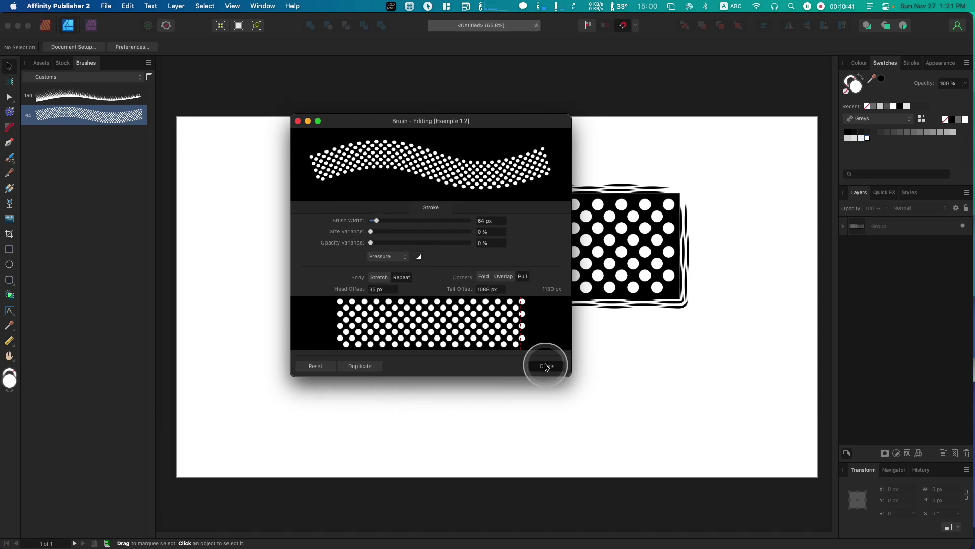
Set the dot brush to 25% size variance and 100% opacity variance, then select the halftone group
{"action": "left_click_drag", "start_coordinate": [371, 232], "coordinate": [398, 239]}
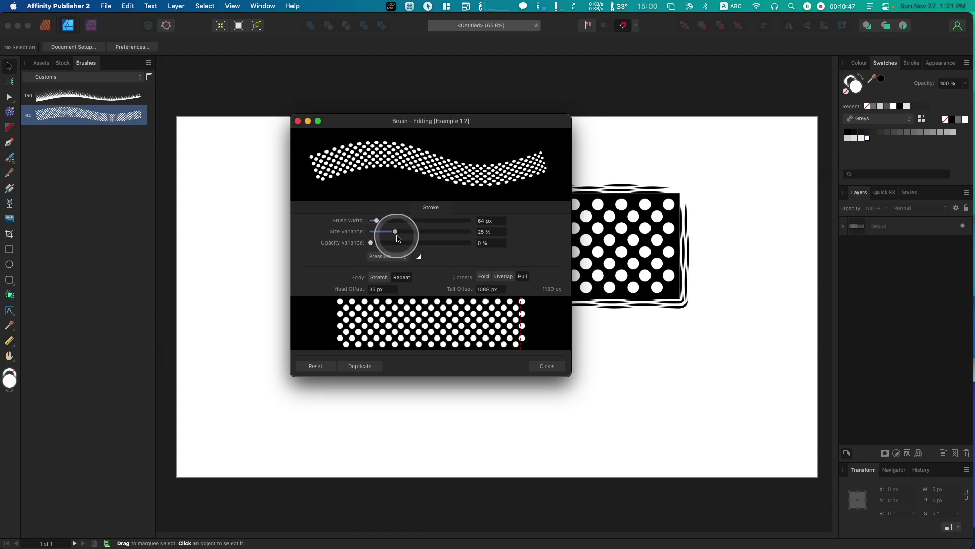
{"action": "left_click_drag", "start_coordinate": [371, 243], "coordinate": [491, 261]}
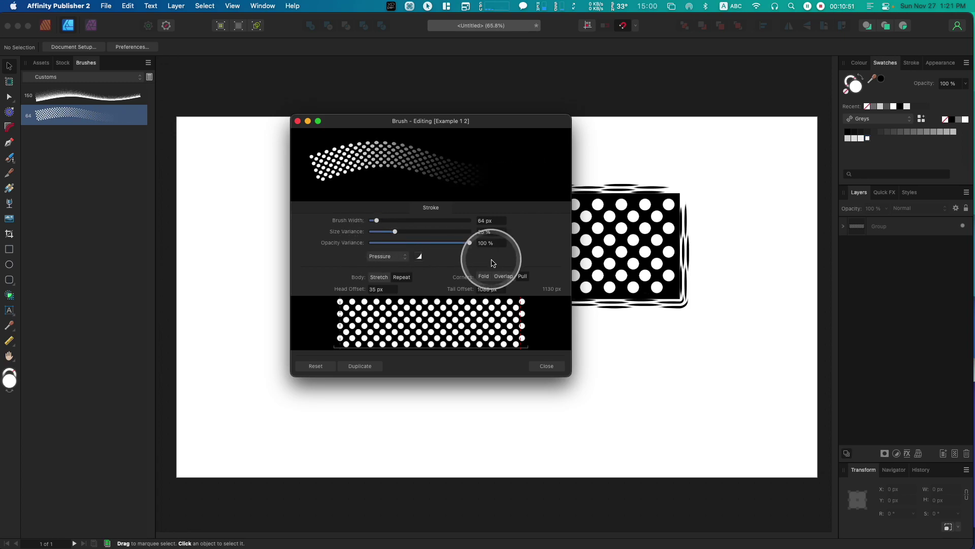
{"action": "left_click", "coordinate": [547, 366]}
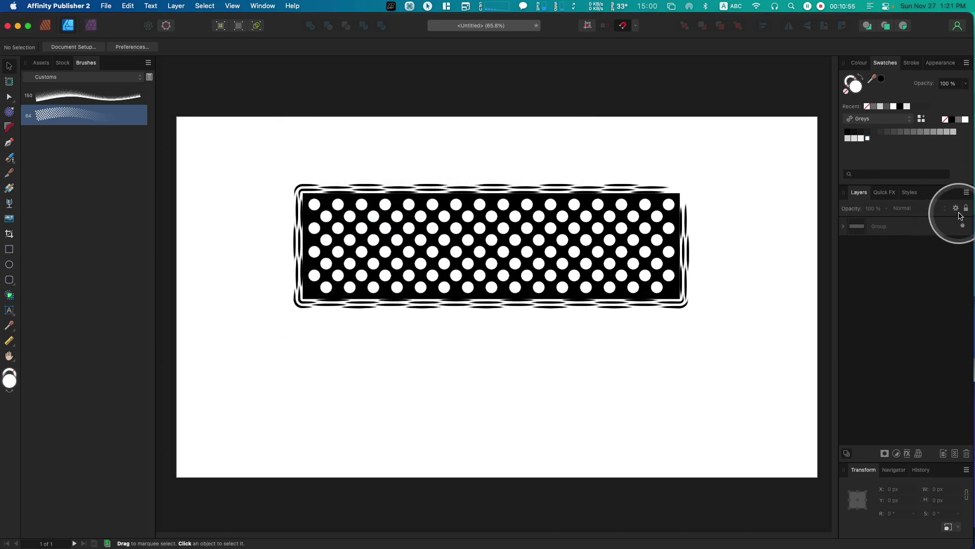
{"action": "left_click", "coordinate": [906, 226]}
Delete the halftone group and draw a straight Pen line stroked with the 64 dot brush
{"action": "key", "text": "BackSpace"}
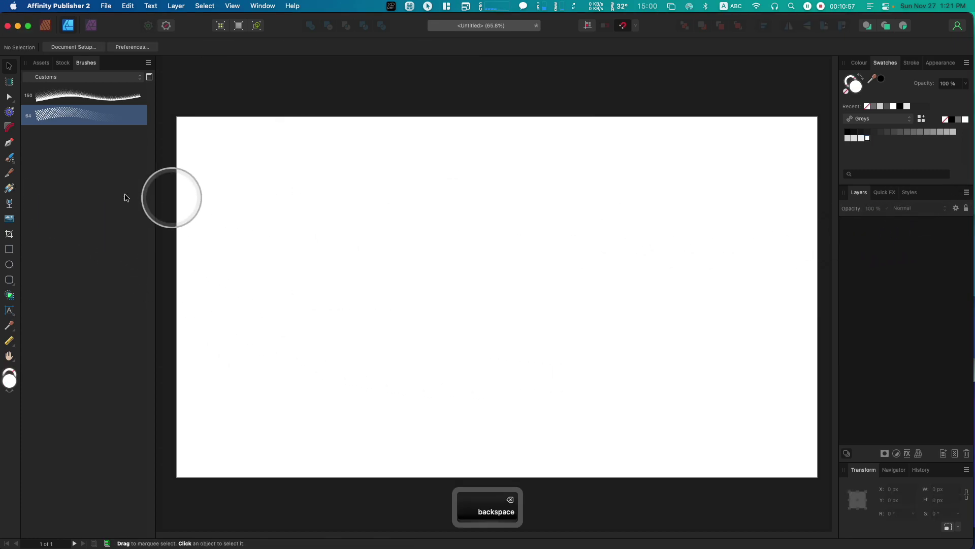
{"action": "left_click", "coordinate": [9, 142]}
{"action": "left_click", "coordinate": [260, 238]}
{"action": "left_click", "coordinate": [639, 304]}
{"action": "left_click", "coordinate": [64, 122]}
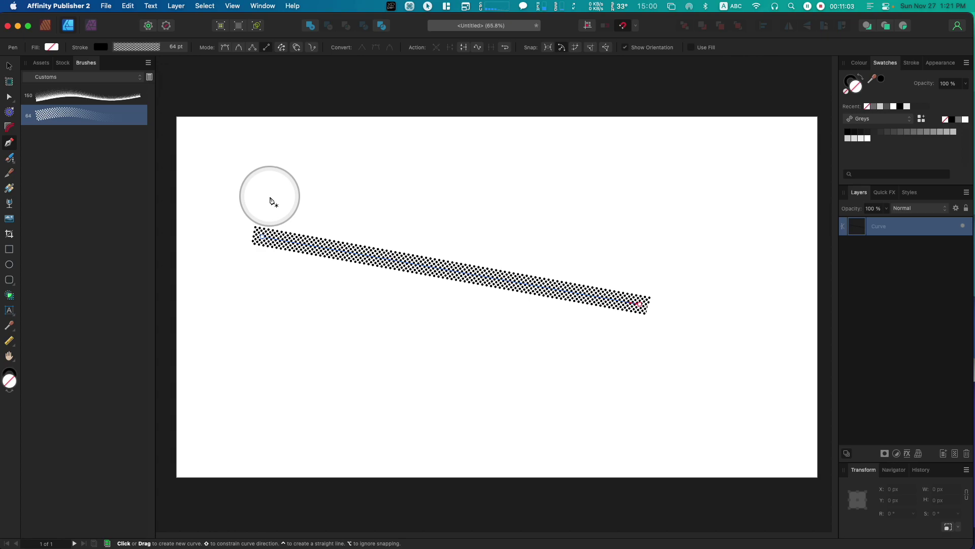
Set the dotted line's stroke width to 150 pt
{"action": "left_click", "coordinate": [911, 62]}
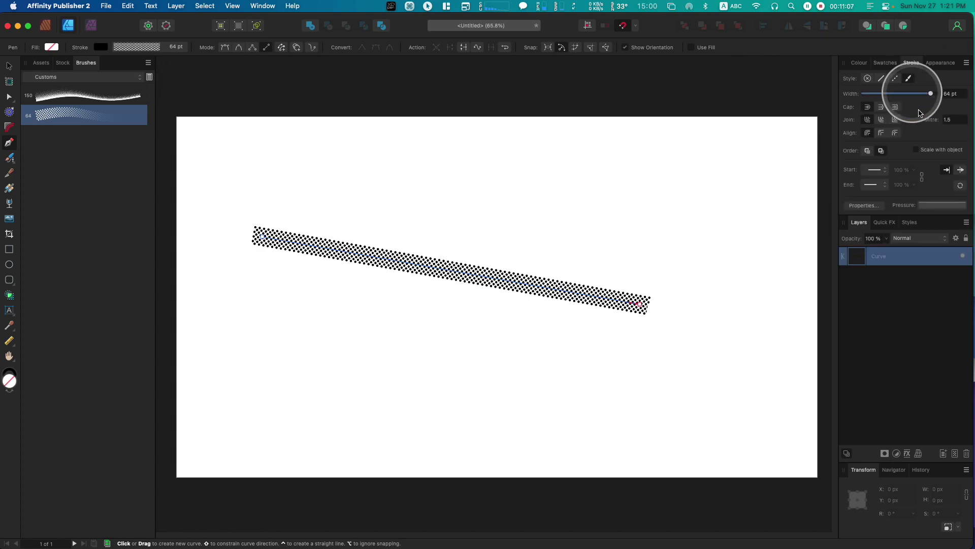
{"action": "left_click", "coordinate": [931, 205]}
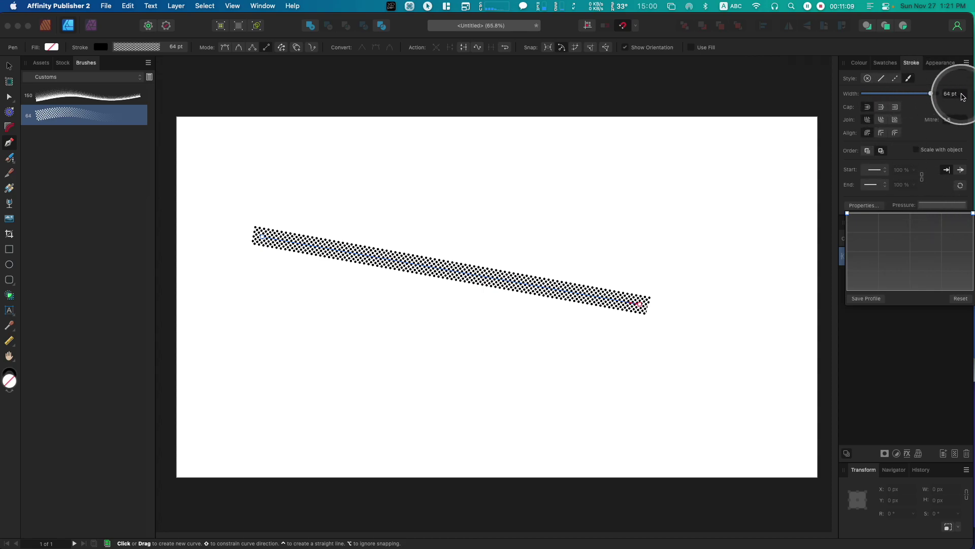
{"action": "left_click", "coordinate": [931, 94]}
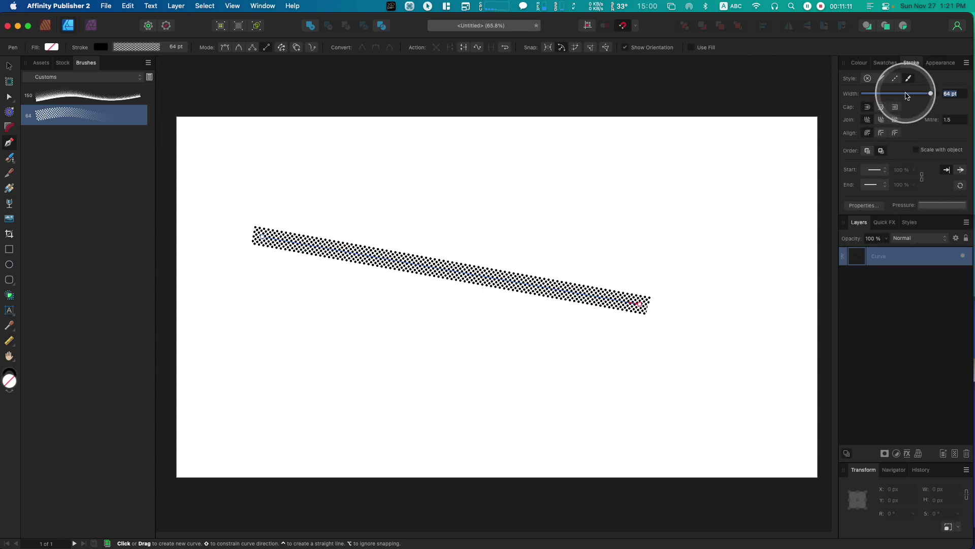
{"action": "type", "text": "150"}
{"action": "key", "text": "Return"}
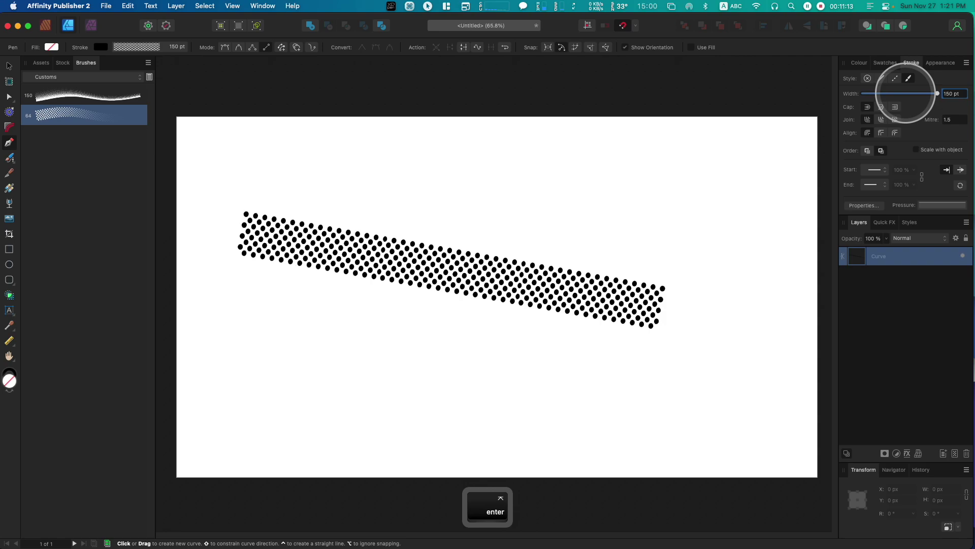
{"action": "left_click", "coordinate": [964, 203]}
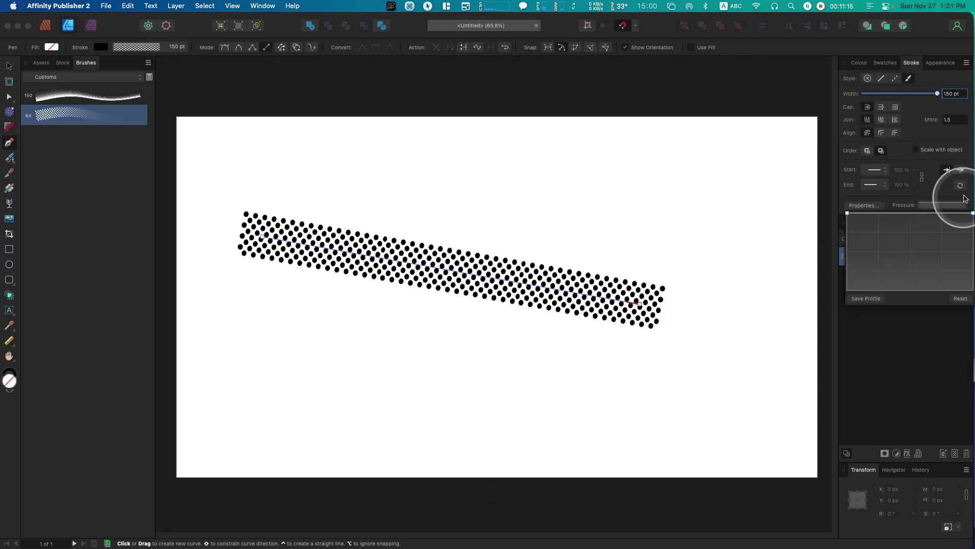
Drop the pressure graph's end point to the bottom so the dotted stroke fades out, then shift the stroke
{"action": "key", "text": "alt"}
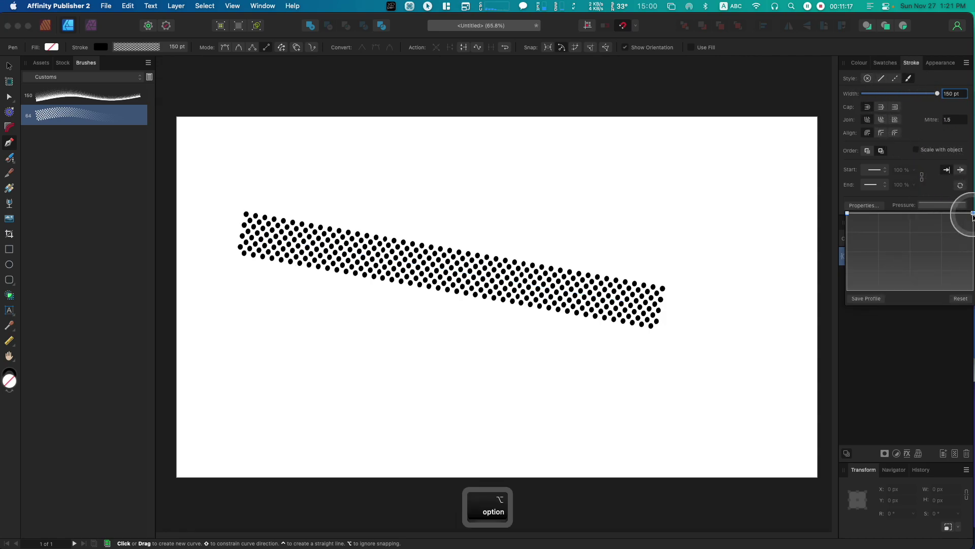
{"action": "mouse_move", "coordinate": [973, 216]}
{"action": "left_mouse_down"}
{"action": "mouse_move", "coordinate": [960, 236]}
{"action": "mouse_move", "coordinate": [956, 300]}
{"action": "left_mouse_up"}
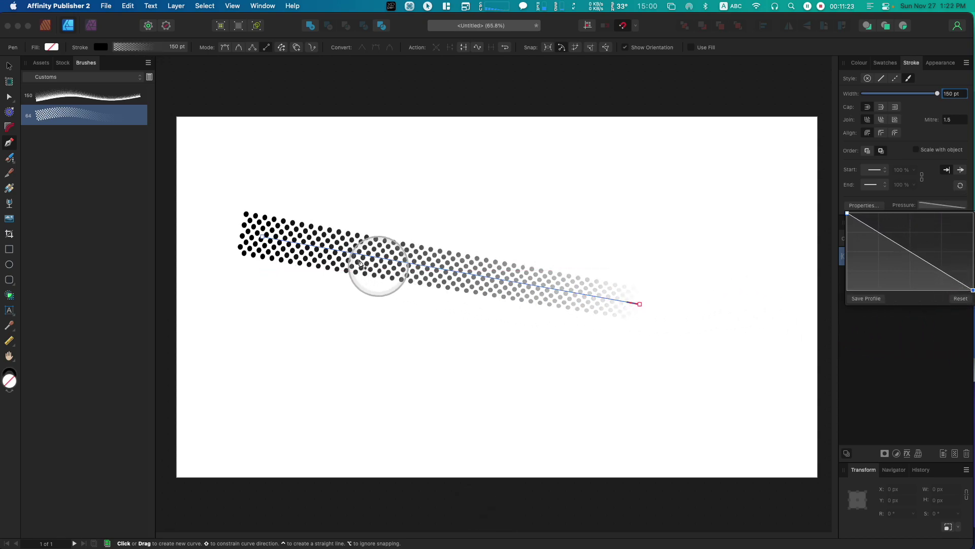
{"action": "left_click", "coordinate": [9, 68]}
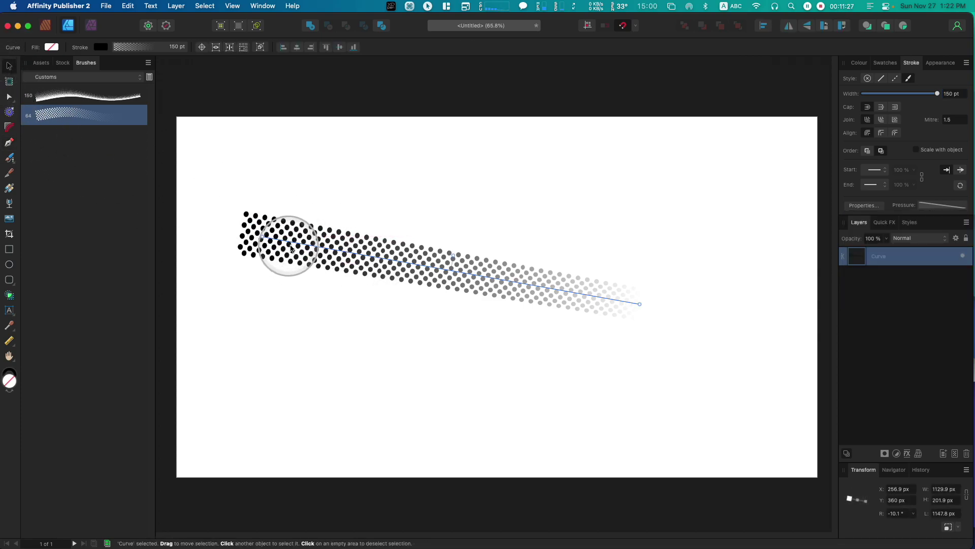
{"action": "mouse_move", "coordinate": [306, 247]}
{"action": "left_mouse_down"}
{"action": "mouse_move", "coordinate": [387, 219]}
{"action": "mouse_move", "coordinate": [349, 163]}
{"action": "mouse_move", "coordinate": [374, 170]}
{"action": "mouse_move", "coordinate": [366, 174]}
{"action": "left_mouse_up"}
Bend the curve into an arch with the Node tool, then select and delete it
{"action": "key", "text": "a"}
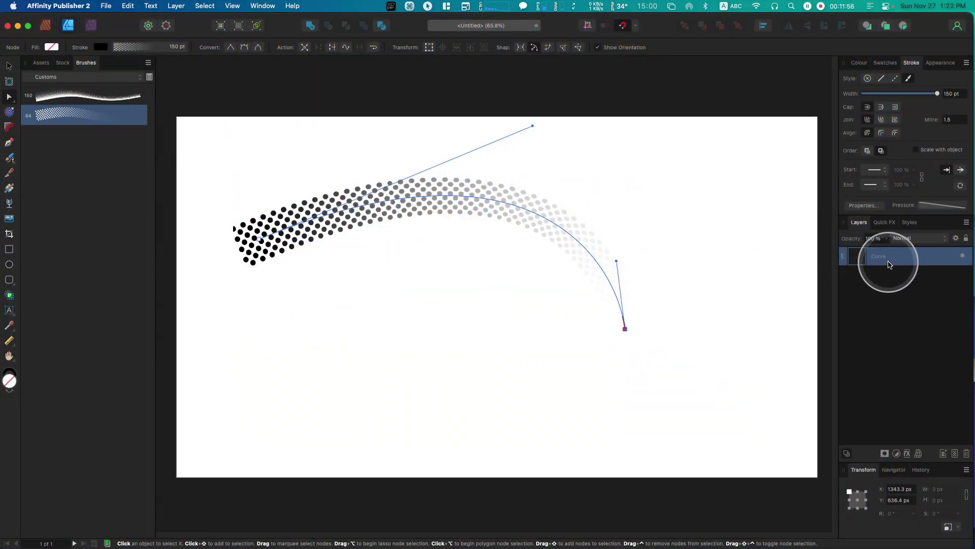
{"action": "key", "text": "v"}
{"action": "key", "text": "BackSpace"}
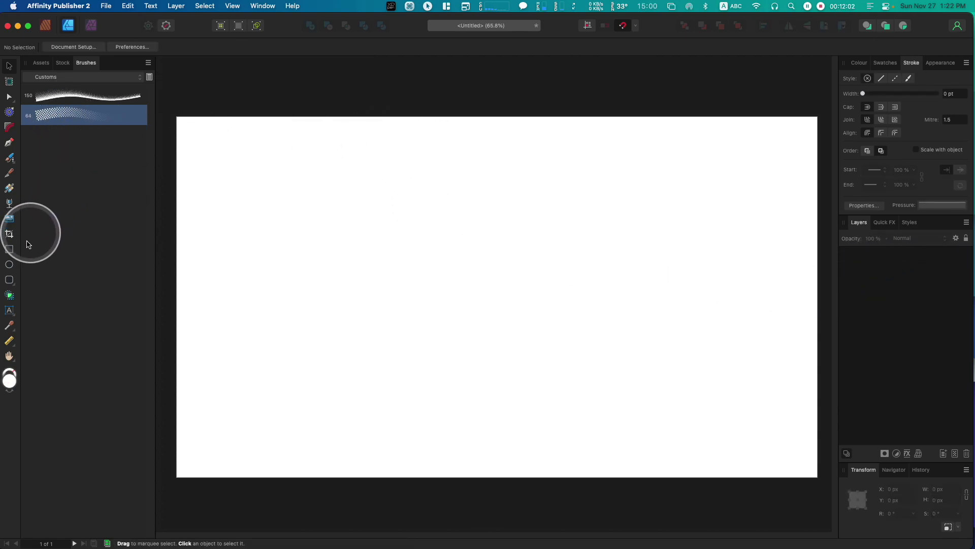
Draw a 785.2 × 233.7 px rectangle across the upper left of the page
{"action": "left_click", "coordinate": [10, 249]}
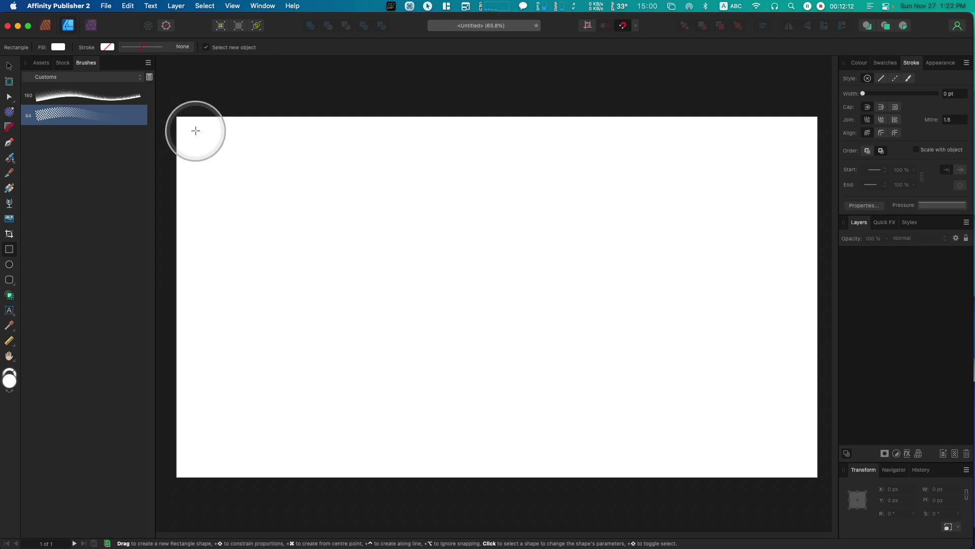
{"action": "left_click_drag", "start_coordinate": [194, 131], "coordinate": [457, 209]}
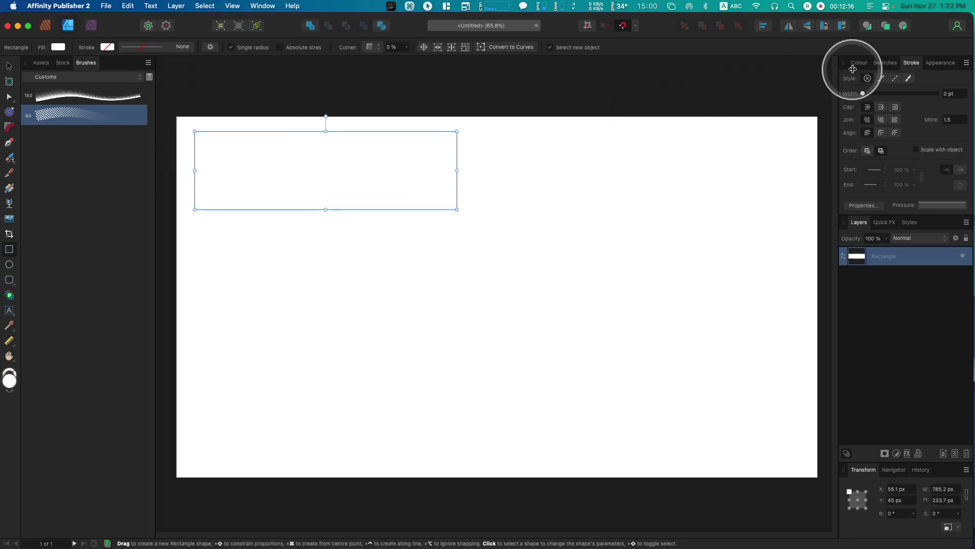
{"action": "left_click", "coordinate": [862, 64]}
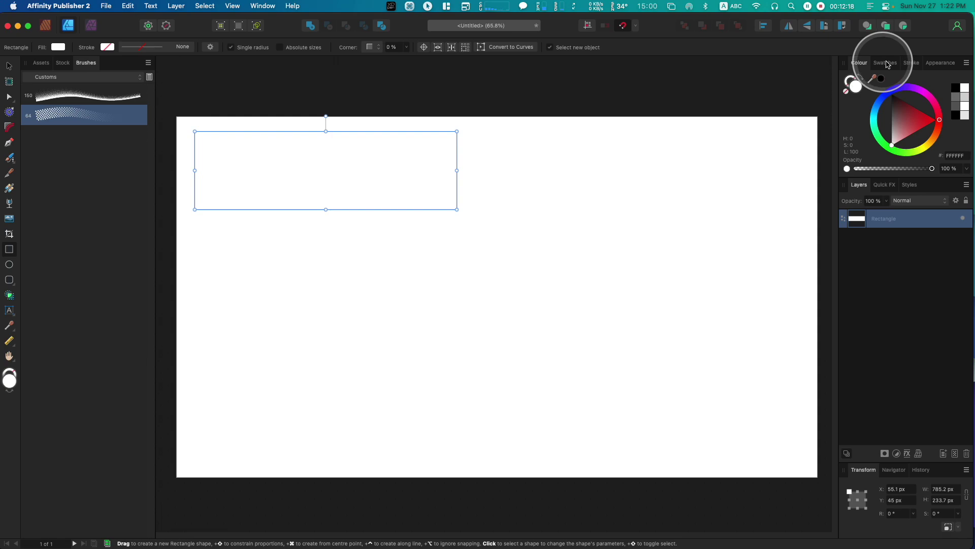
{"action": "left_click", "coordinate": [957, 90]}
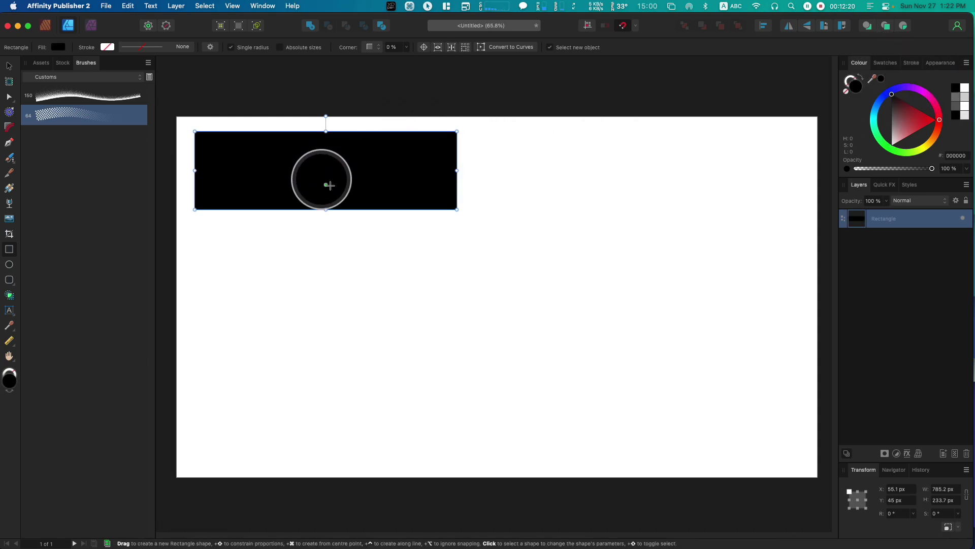
{"action": "left_click", "coordinate": [846, 90]}
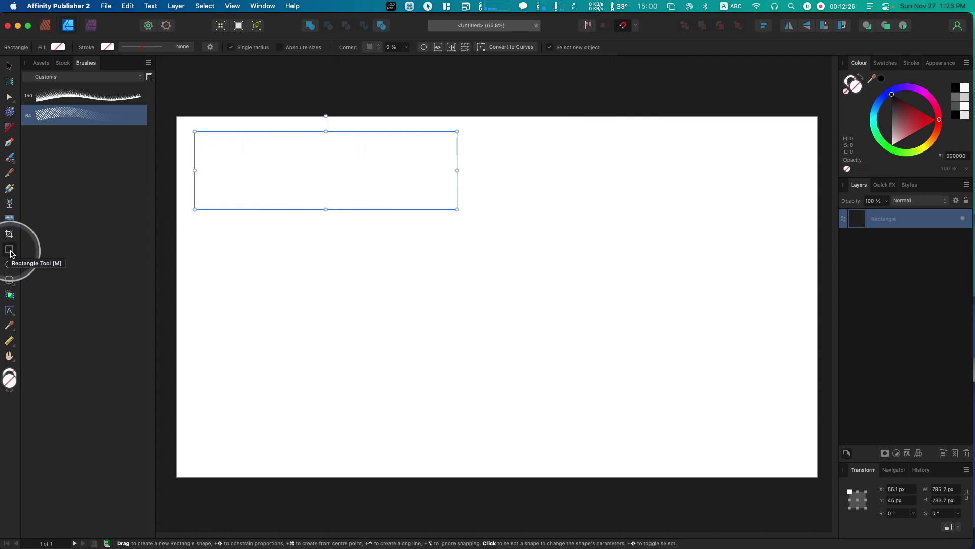
Draw a wide white ellipse inside the rectangle and fill the rectangle black
{"action": "left_click", "coordinate": [6, 271]}
{"action": "left_click_drag", "start_coordinate": [228, 153], "coordinate": [442, 184]}
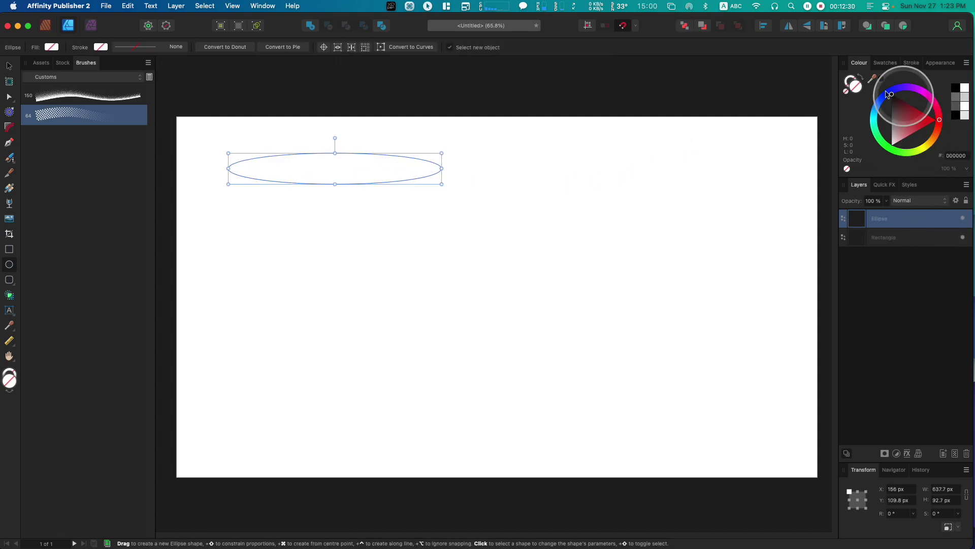
{"action": "left_click", "coordinate": [907, 237], "text": "shift"}
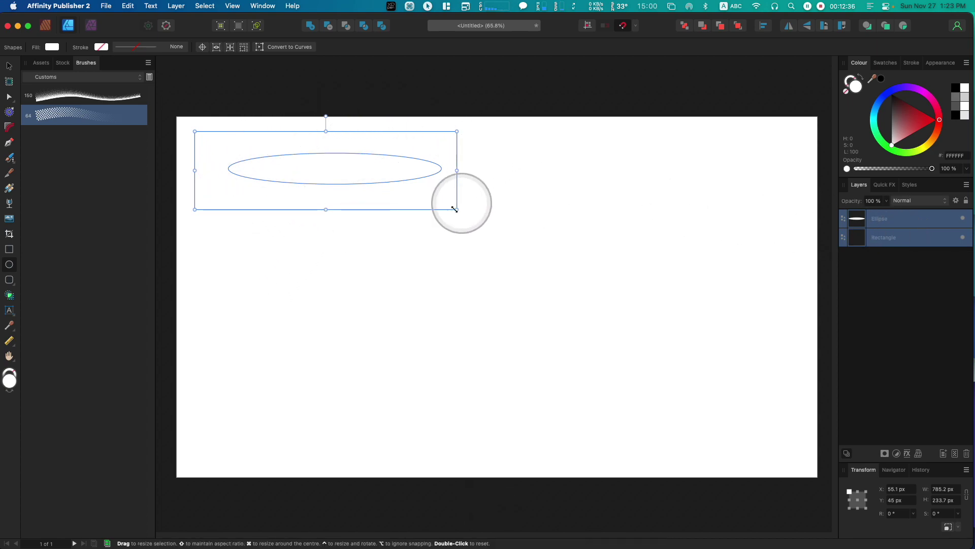
{"action": "left_click", "coordinate": [922, 239]}
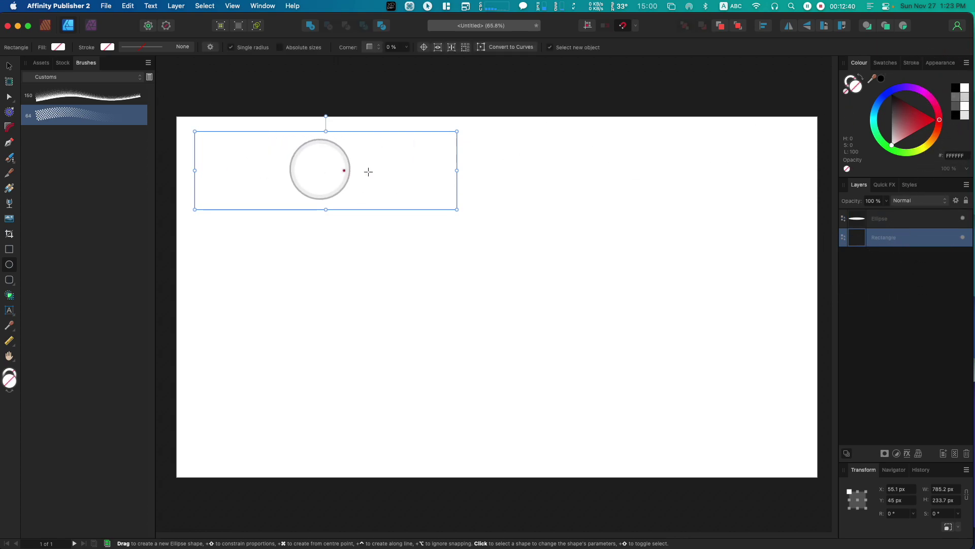
{"action": "left_click", "coordinate": [957, 89]}
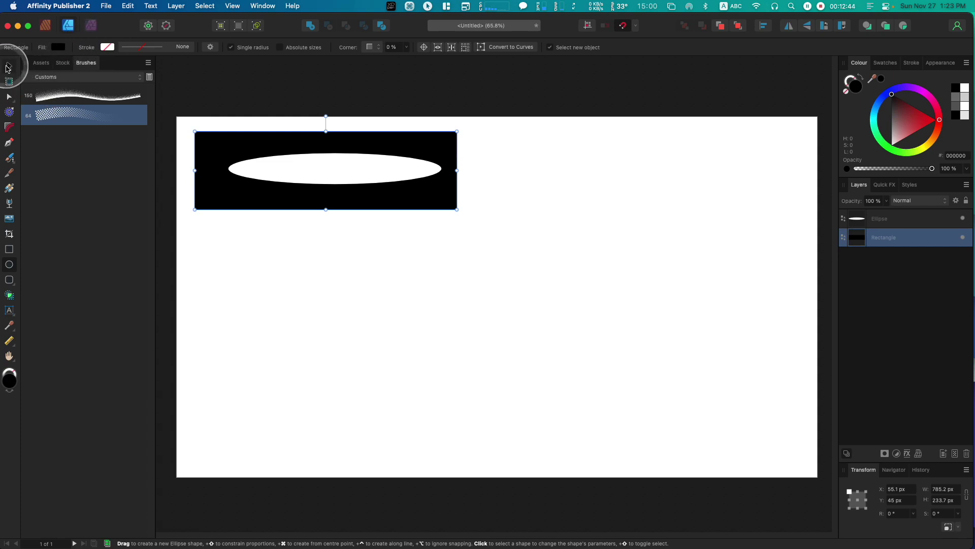
Move the white ellipse left so it sits centred inside the black rectangle
{"action": "left_click", "coordinate": [8, 66]}
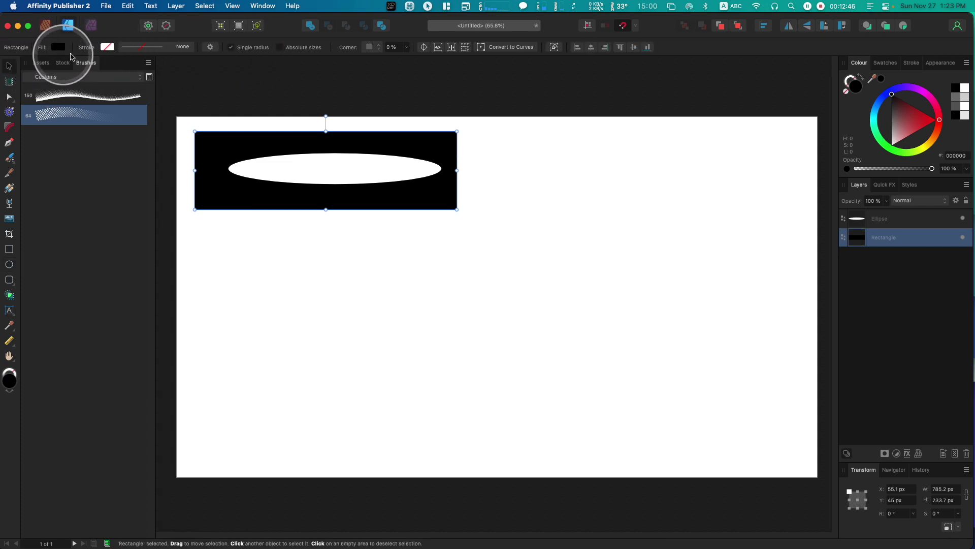
{"action": "left_click", "coordinate": [345, 171]}
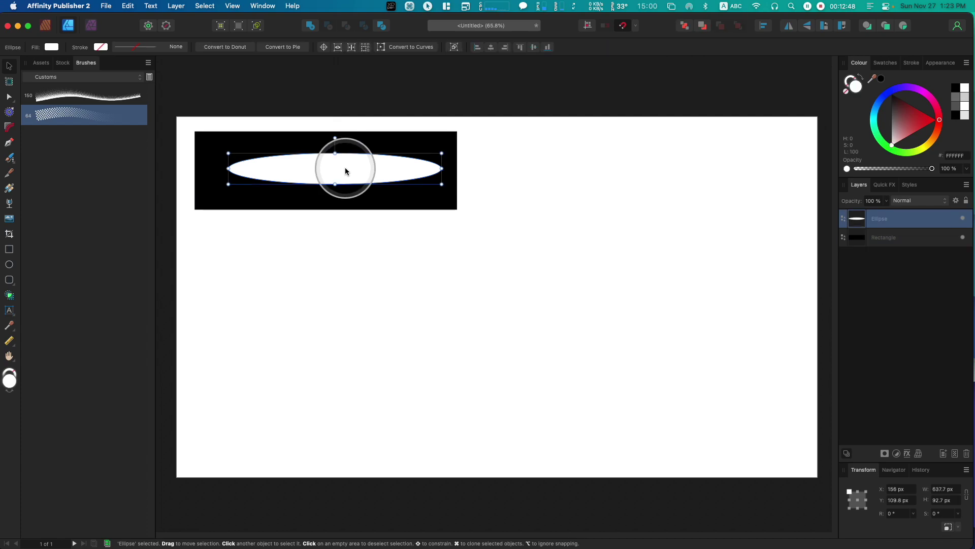
{"action": "left_click_drag", "start_coordinate": [350, 170], "coordinate": [340, 171]}
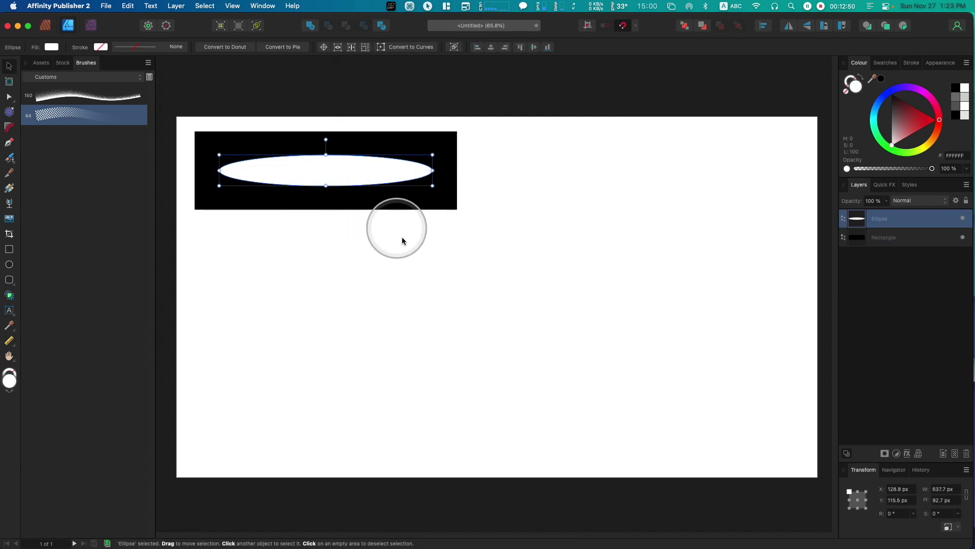
{"action": "left_click", "coordinate": [326, 254]}
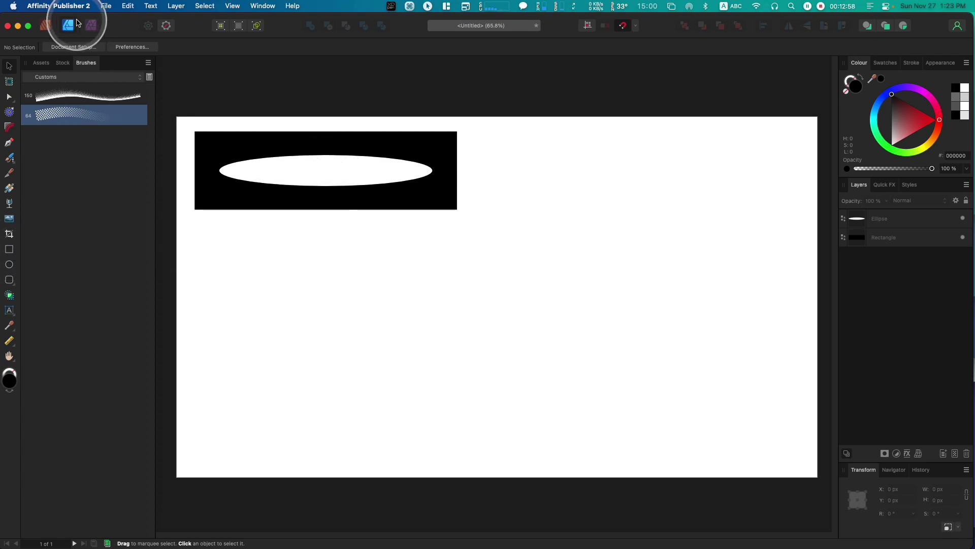
In the Photo persona, draw a 785.2 × 270.4 px rectangle below the black one, matching its width
{"action": "left_click", "coordinate": [91, 25]}
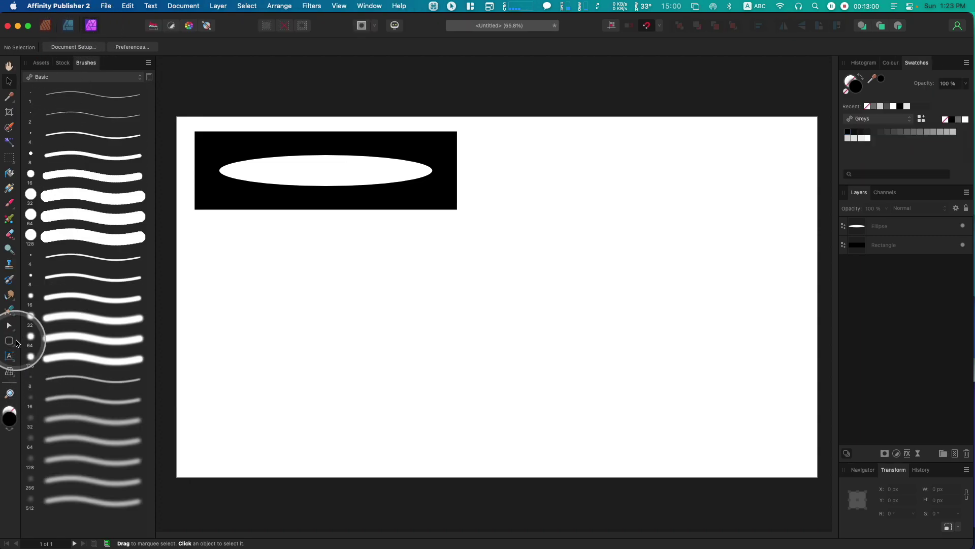
{"action": "left_click_drag", "start_coordinate": [11, 346], "coordinate": [50, 294]}
{"action": "left_click_drag", "start_coordinate": [200, 252], "coordinate": [455, 342]}
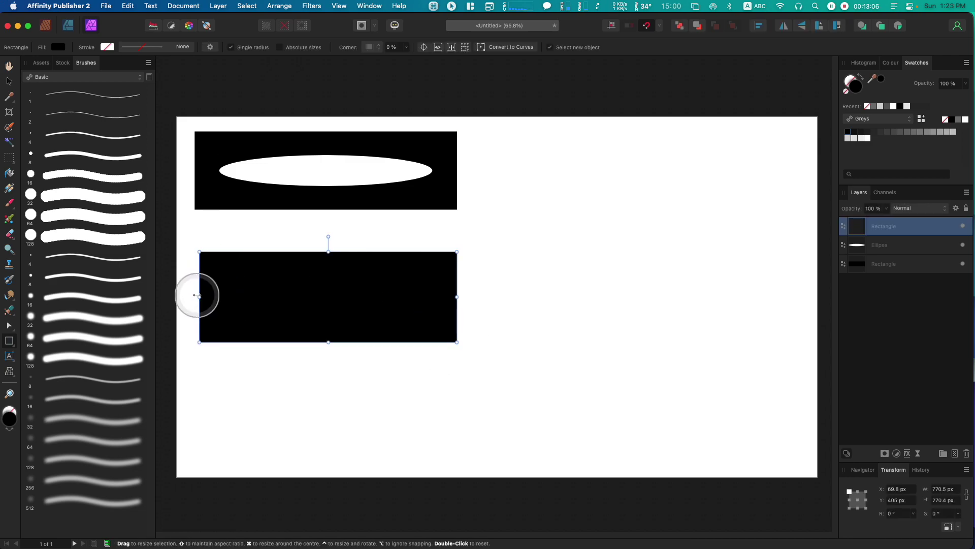
{"action": "left_click_drag", "start_coordinate": [199, 297], "coordinate": [193, 295]}
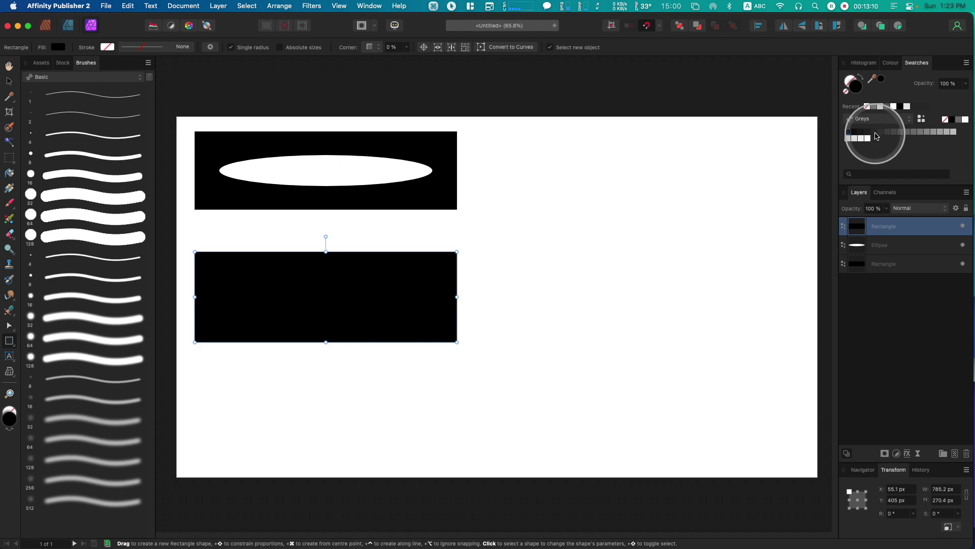
Fill the new rectangle with a dark grey swatch
{"action": "left_click", "coordinate": [881, 133]}
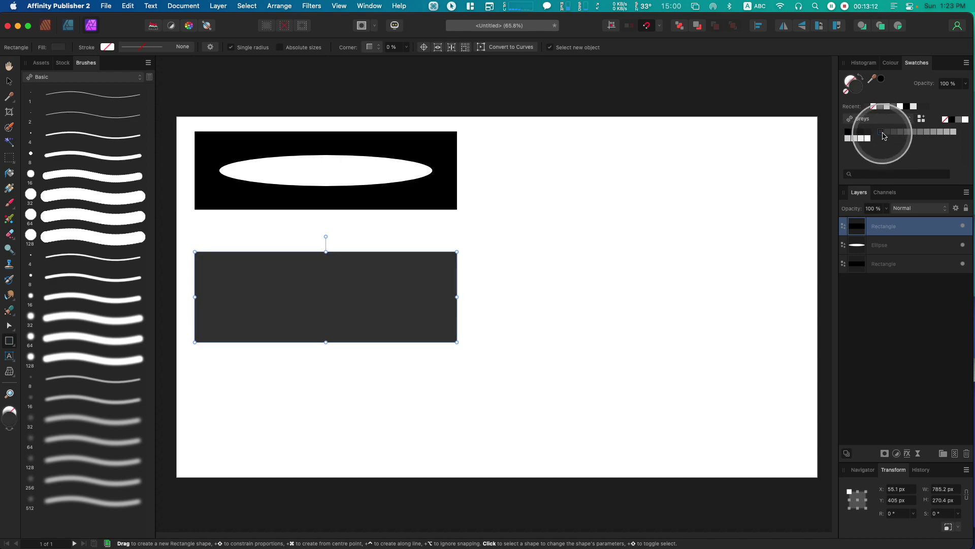
{"action": "left_click", "coordinate": [892, 132]}
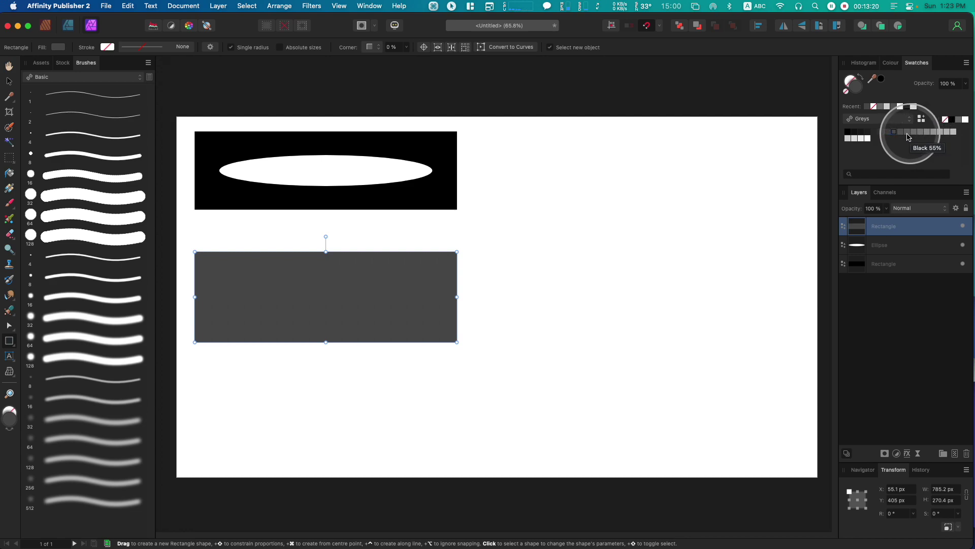
{"action": "left_click", "coordinate": [882, 132]}
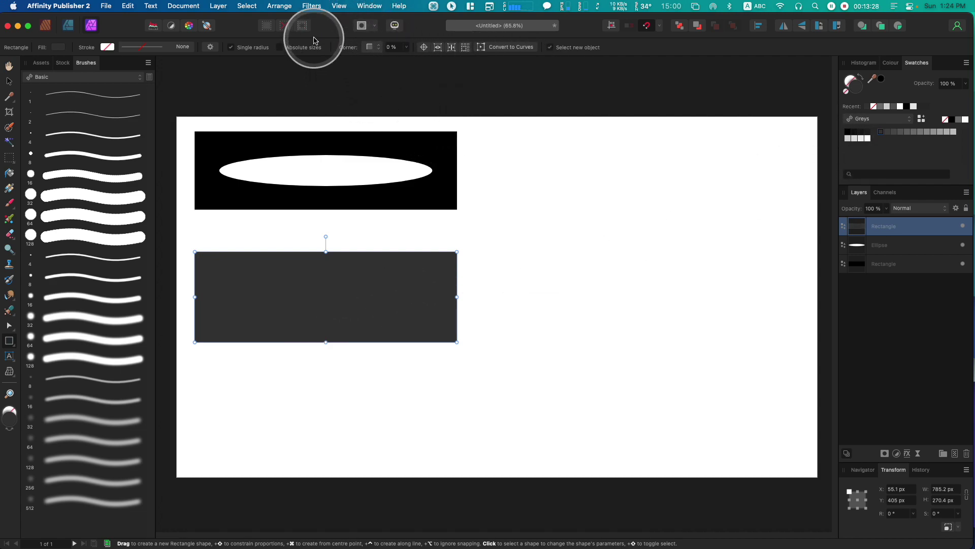
Apply the Halftone filter to the grey rectangle with a Monochrome screen and Round dots
{"action": "left_click", "coordinate": [312, 6]}
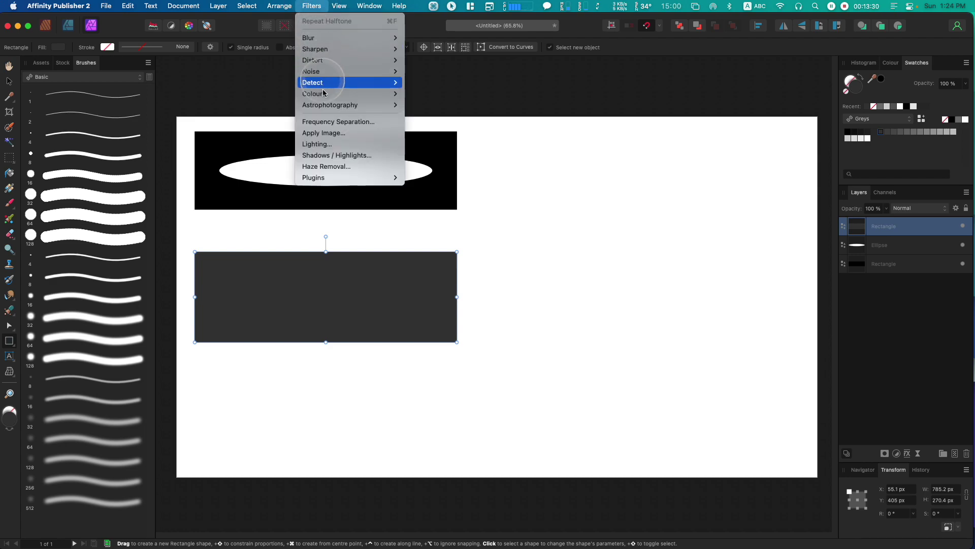
{"action": "mouse_move", "coordinate": [356, 94]}
{"action": "left_click", "coordinate": [456, 306]}
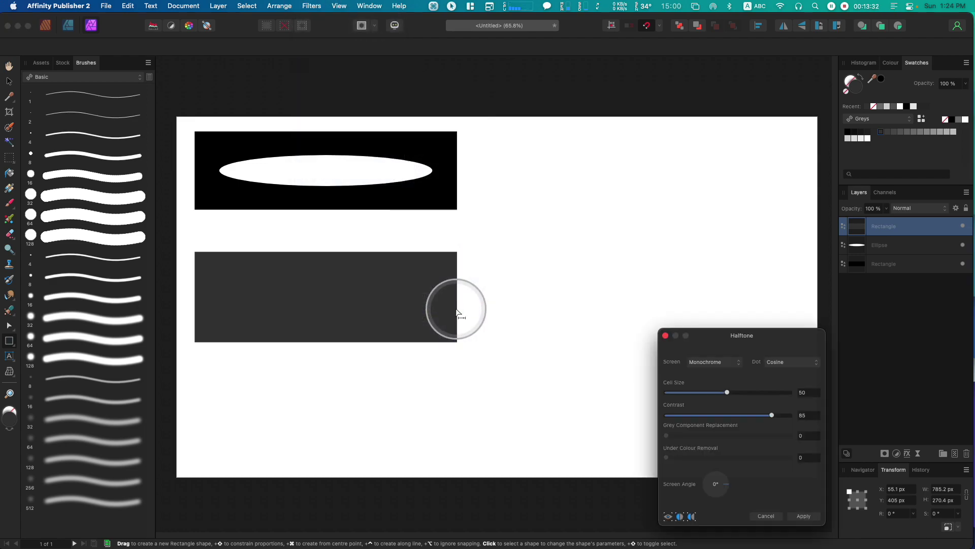
{"action": "left_click", "coordinate": [721, 369]}
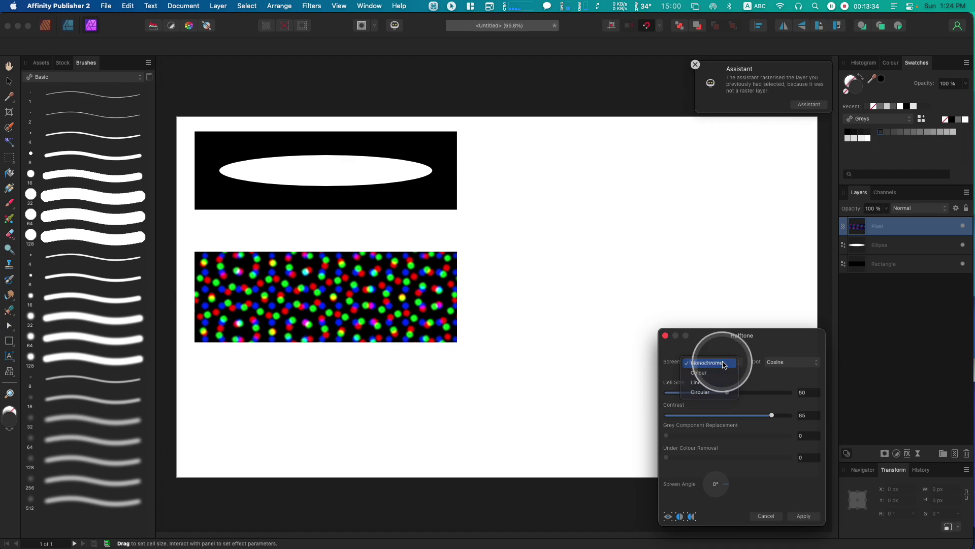
{"action": "left_click", "coordinate": [718, 364]}
{"action": "left_click", "coordinate": [784, 362]}
{"action": "left_click", "coordinate": [785, 374]}
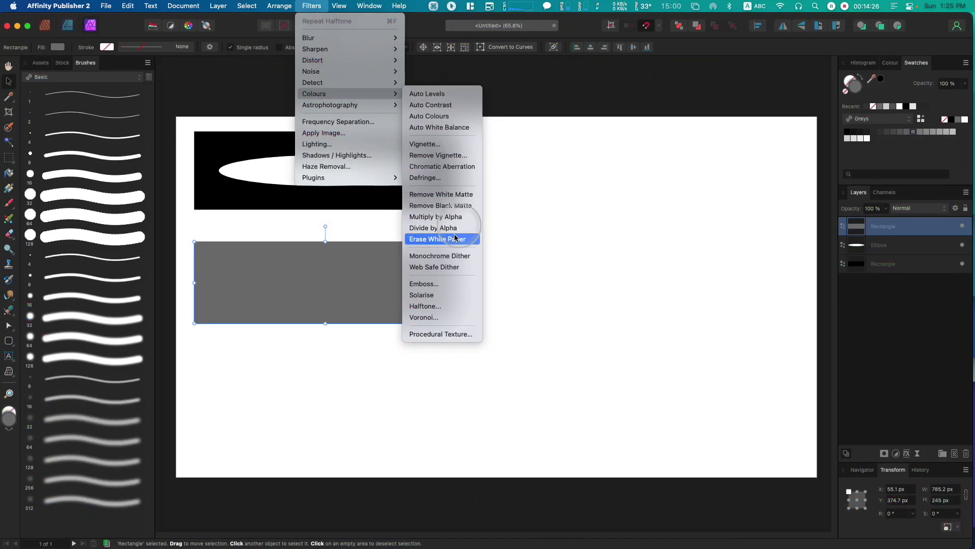
Reapply Monochrome screen and Round dots in Halftone, and rotate the Screen Angle to 30°
{"action": "left_click", "coordinate": [456, 306]}
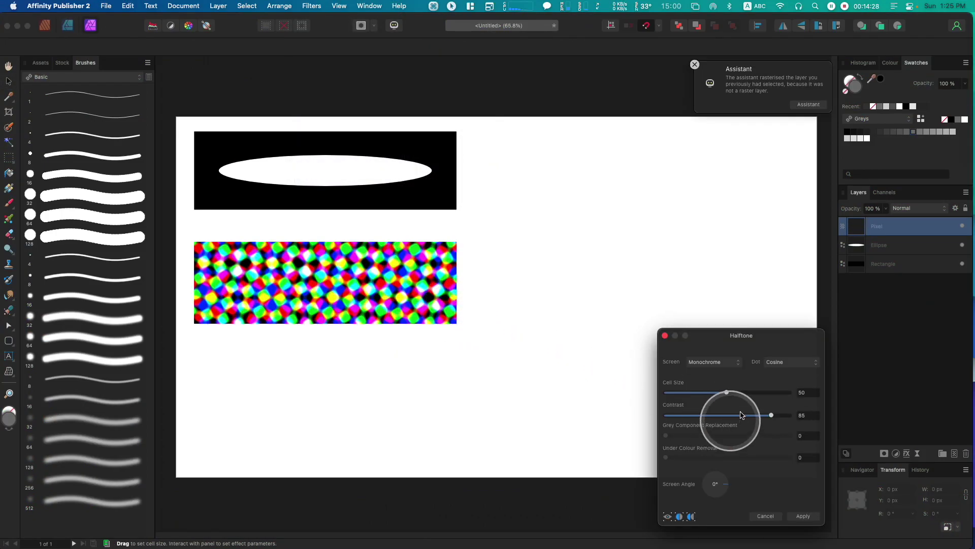
{"action": "left_click", "coordinate": [709, 362]}
{"action": "left_click", "coordinate": [706, 362]}
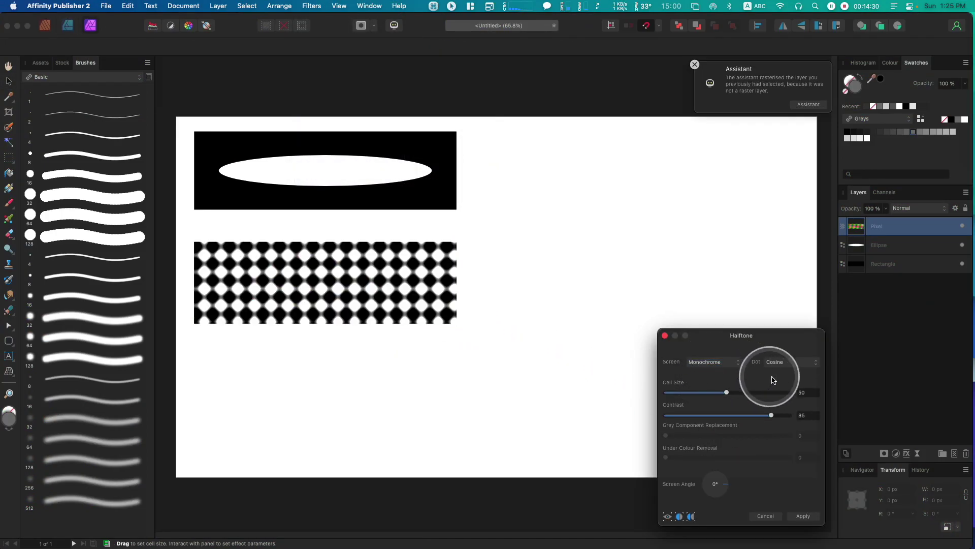
{"action": "left_click", "coordinate": [794, 362]}
{"action": "left_click", "coordinate": [787, 373]}
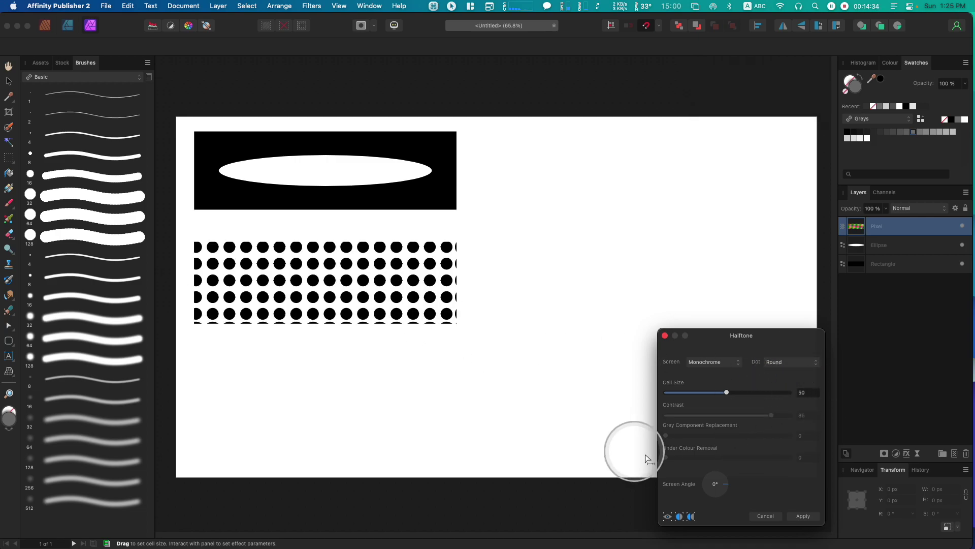
{"action": "mouse_move", "coordinate": [724, 484]}
{"action": "left_mouse_down"}
{"action": "mouse_move", "coordinate": [719, 475]}
{"action": "mouse_move", "coordinate": [726, 481]}
{"action": "left_mouse_up"}
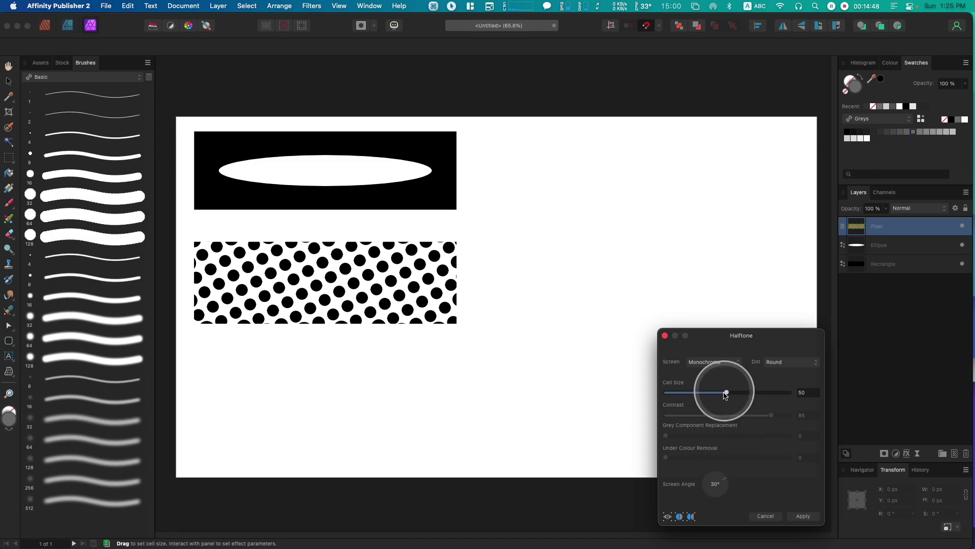
Set the halftone Cell Size to 15 and turn the Screen Angle back to 0°
{"action": "left_click_drag", "start_coordinate": [727, 392], "coordinate": [682, 409]}
{"action": "left_click", "coordinate": [810, 393]}
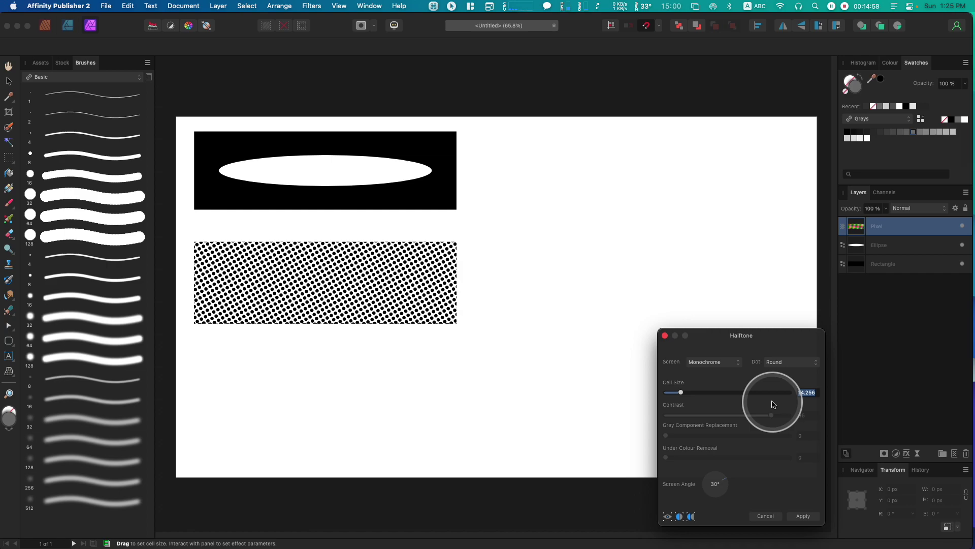
{"action": "type", "text": "15"}
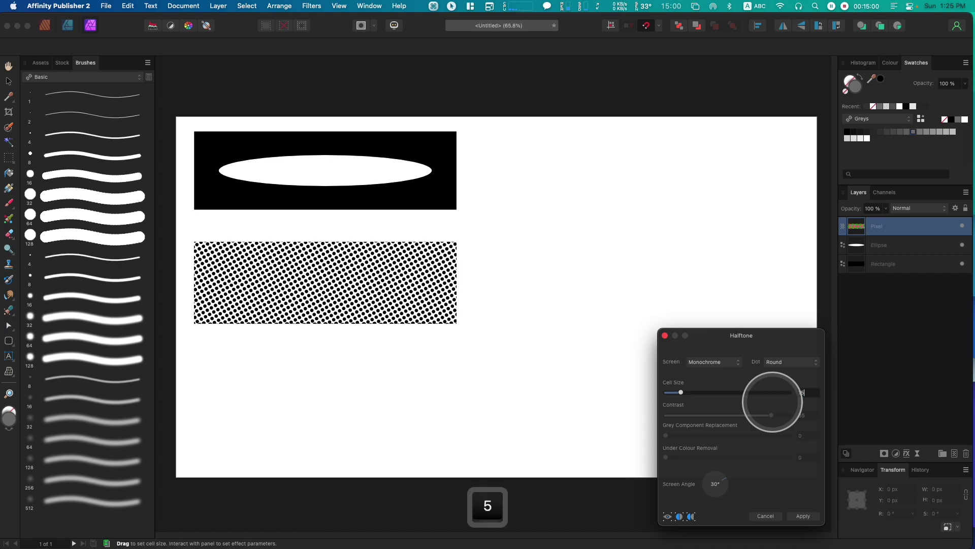
{"action": "key", "text": "Return"}
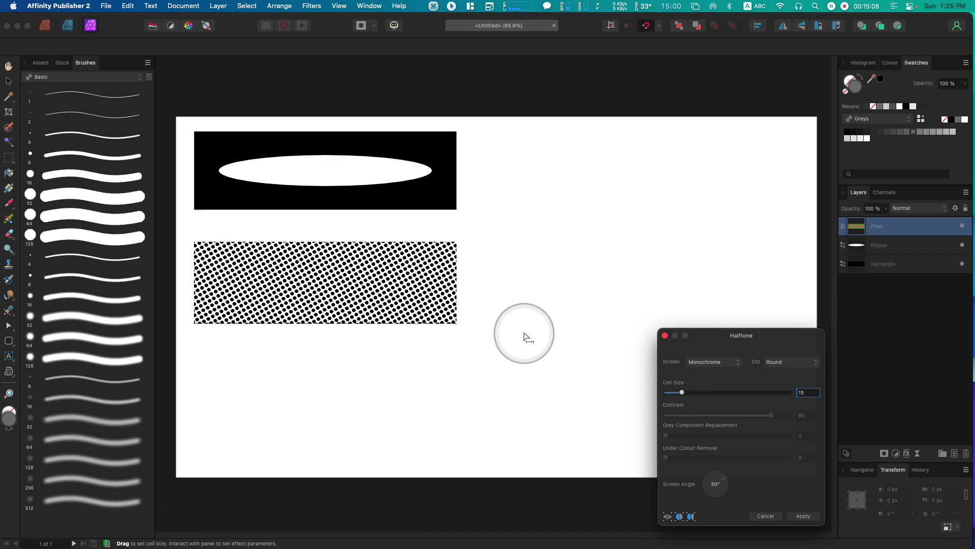
{"action": "mouse_move", "coordinate": [727, 483]}
{"action": "left_mouse_down"}
{"action": "mouse_move", "coordinate": [721, 477]}
{"action": "mouse_move", "coordinate": [726, 488]}
{"action": "left_mouse_up"}
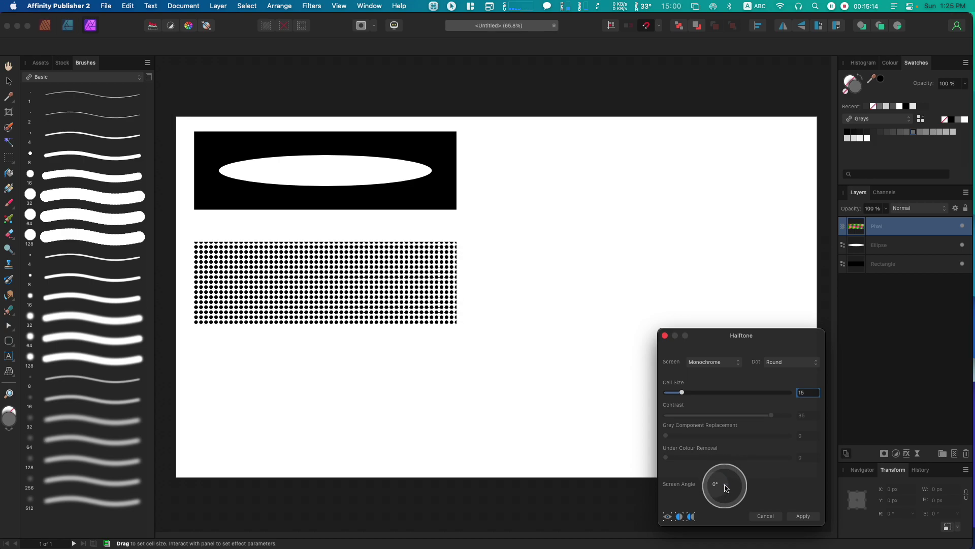